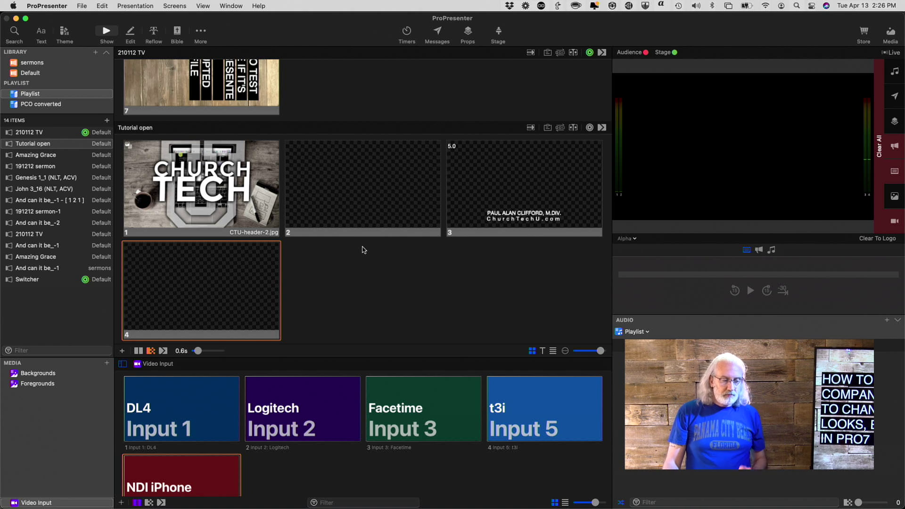
Step: Leave ProPresenter for Chrome and bring up the Companion admin page
scroll(363, 250, "up", 4)
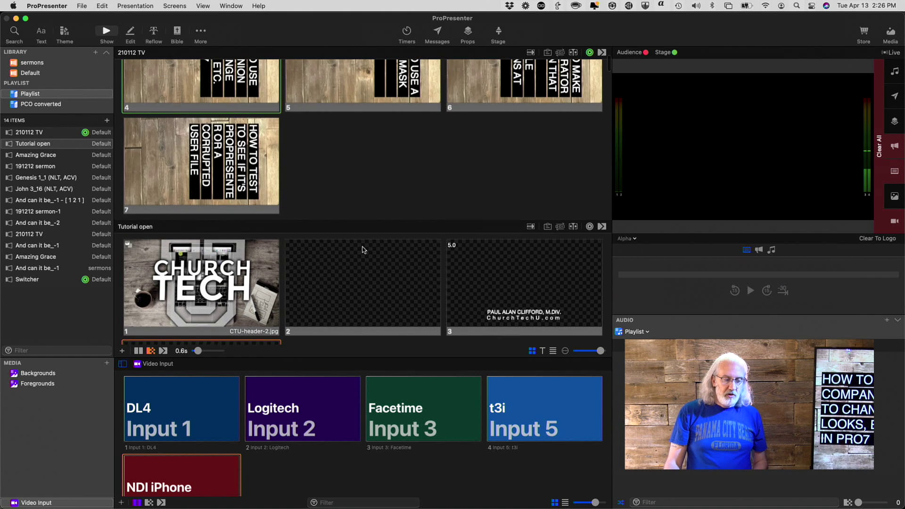
scroll(363, 250, "down", 6)
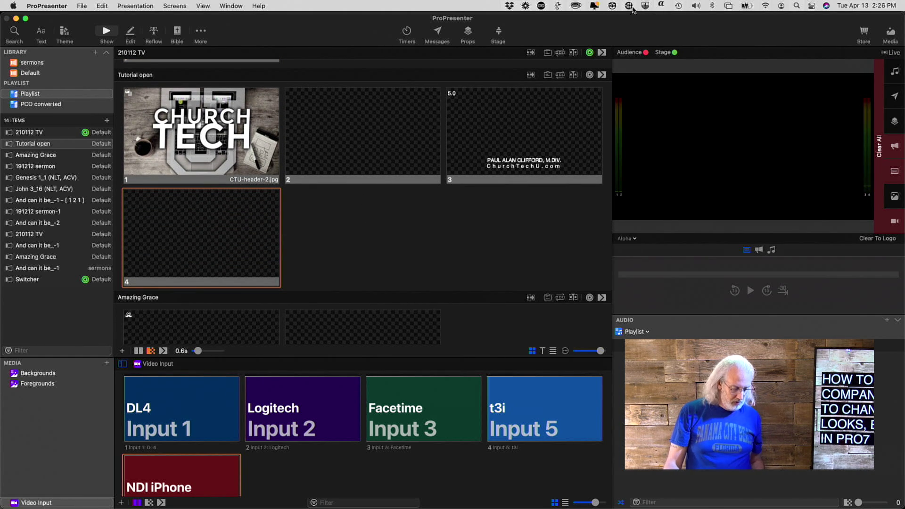
key("cmd+Tab")
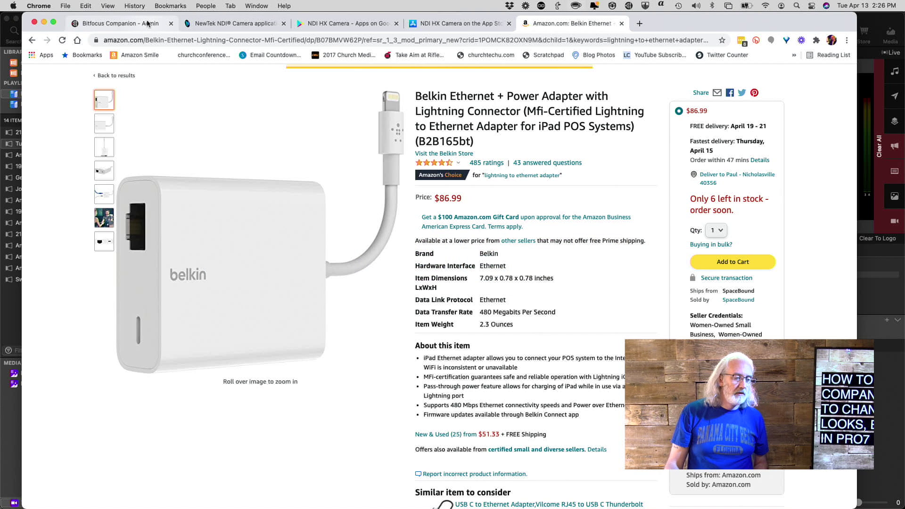
left_click(148, 24)
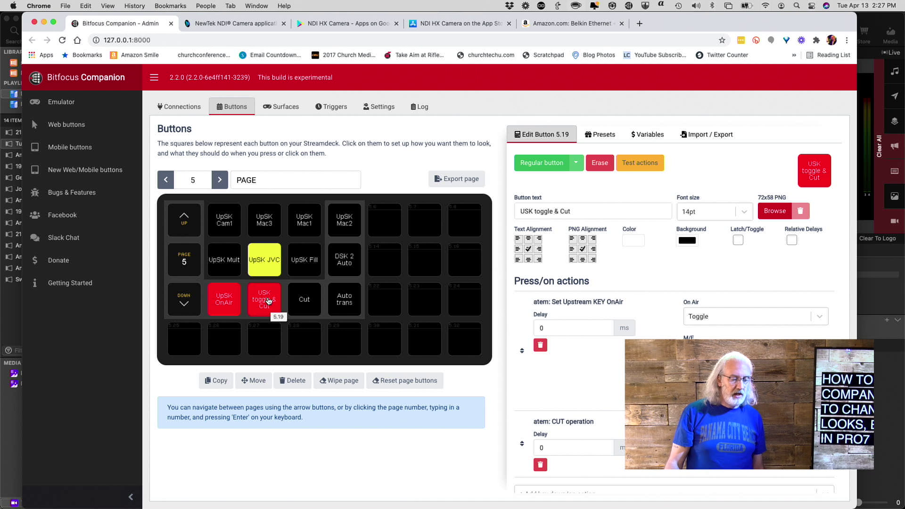
Step: Test the UpSK OnAir button, then page forward through page 7 to empty page 8
left_click(225, 302)
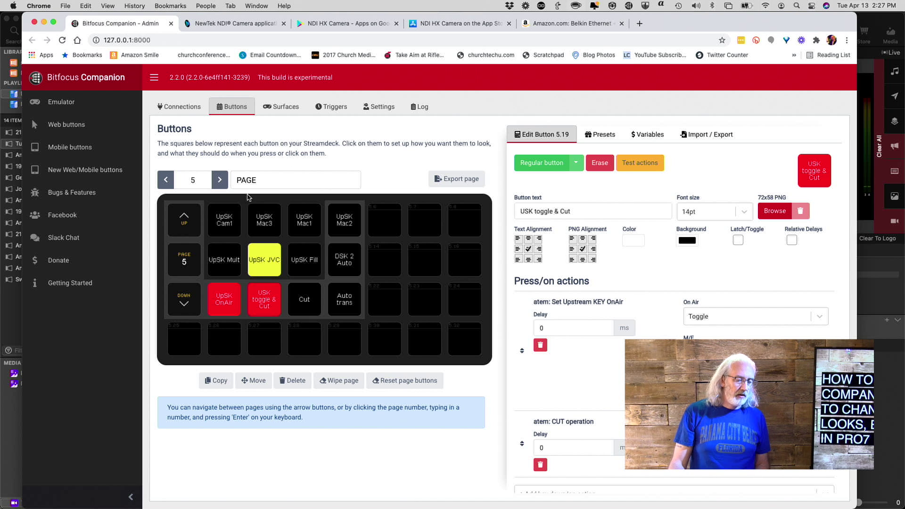
left_click(217, 179)
left_click(218, 179)
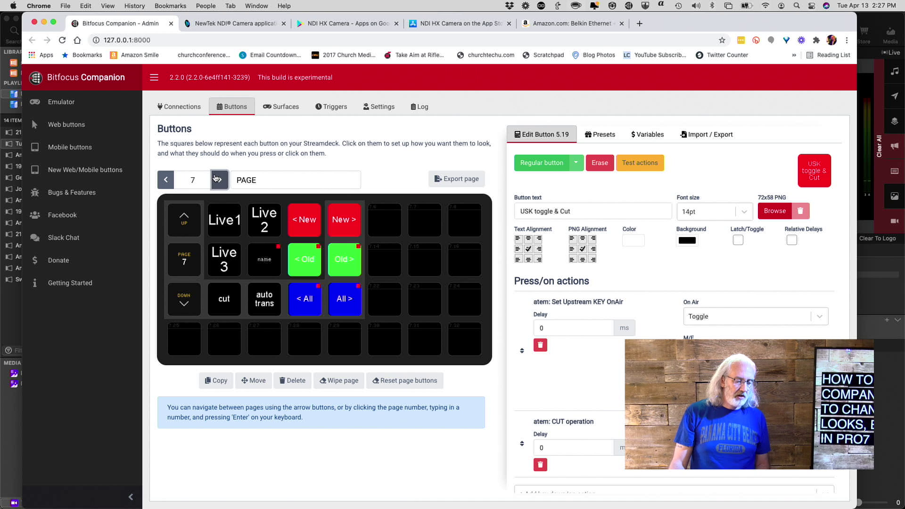
left_click(218, 180)
Step: Set up button 8.2 as a regular button with label text 'Look 2' at 14pt font size
left_click(223, 220)
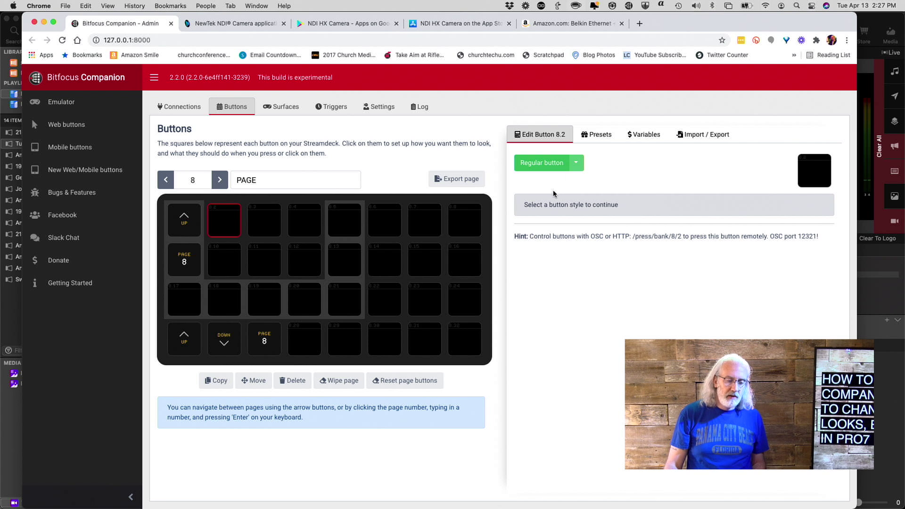
left_click(550, 164)
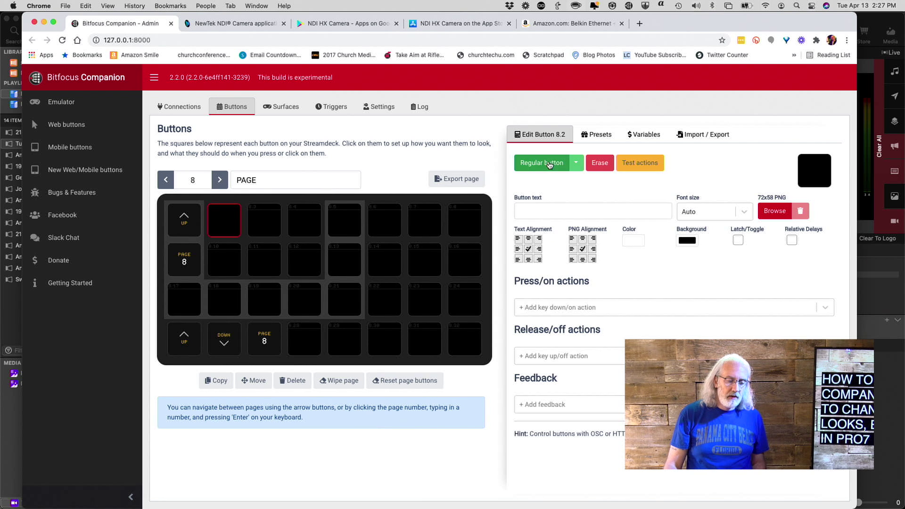
left_click(584, 212)
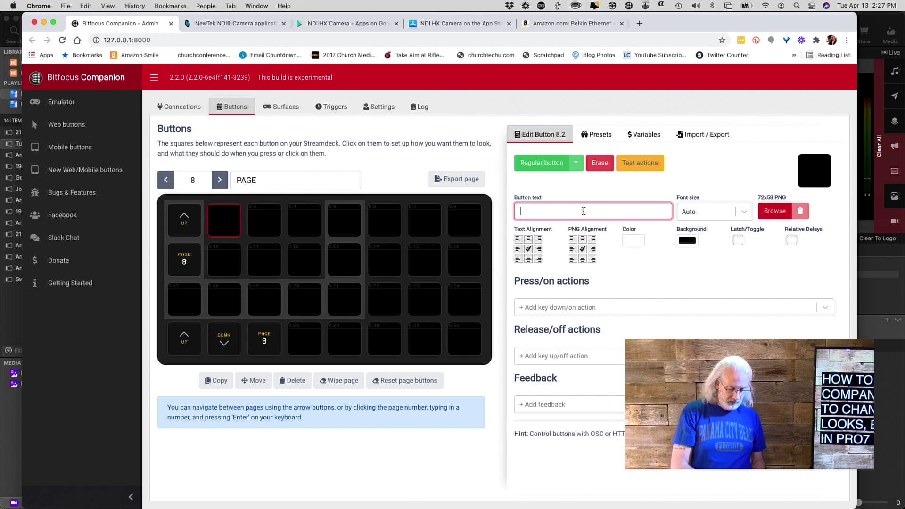
type("Loo")
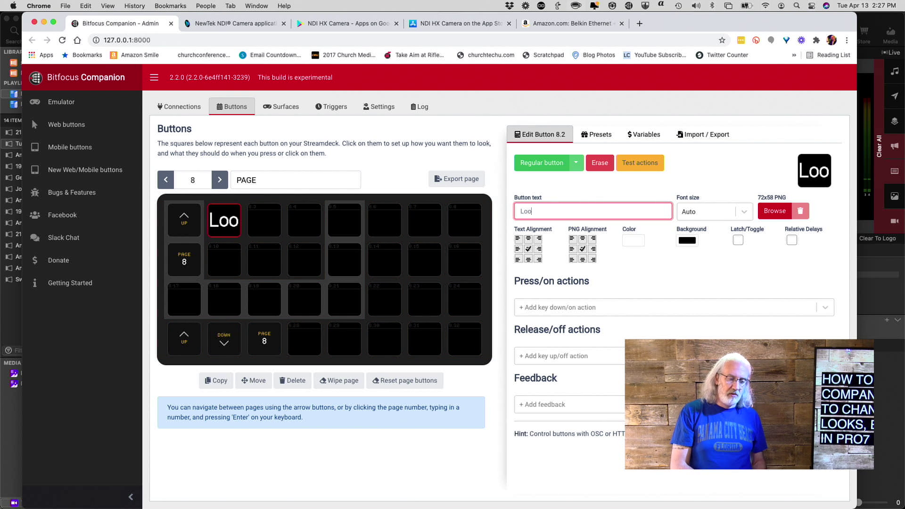
type("k 2")
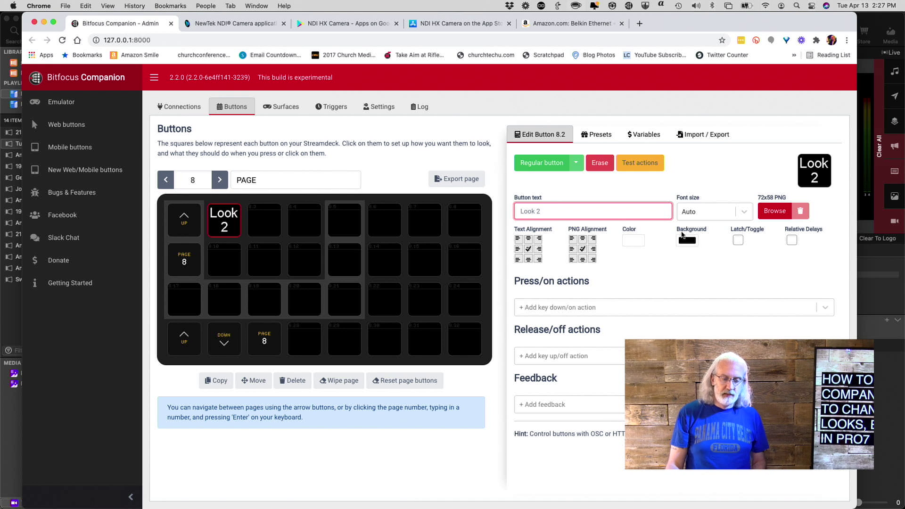
left_click(744, 213)
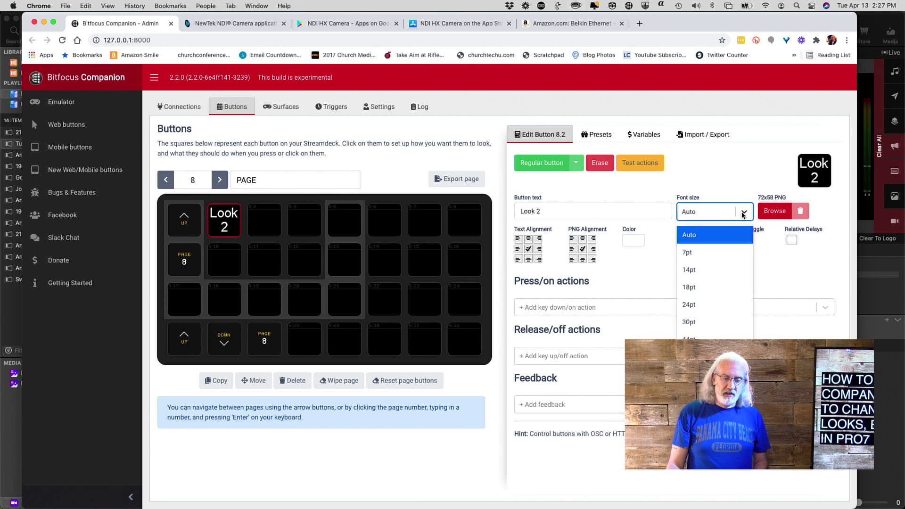
left_click(705, 276)
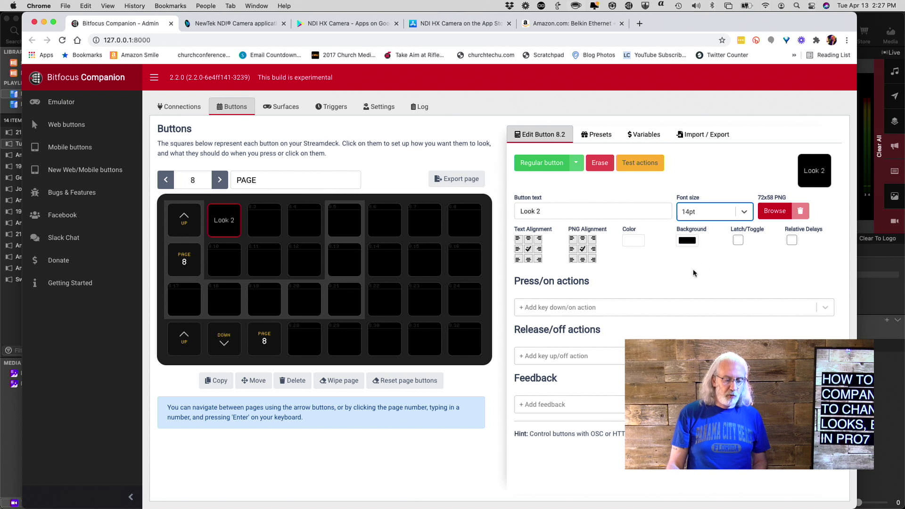
left_click(605, 307)
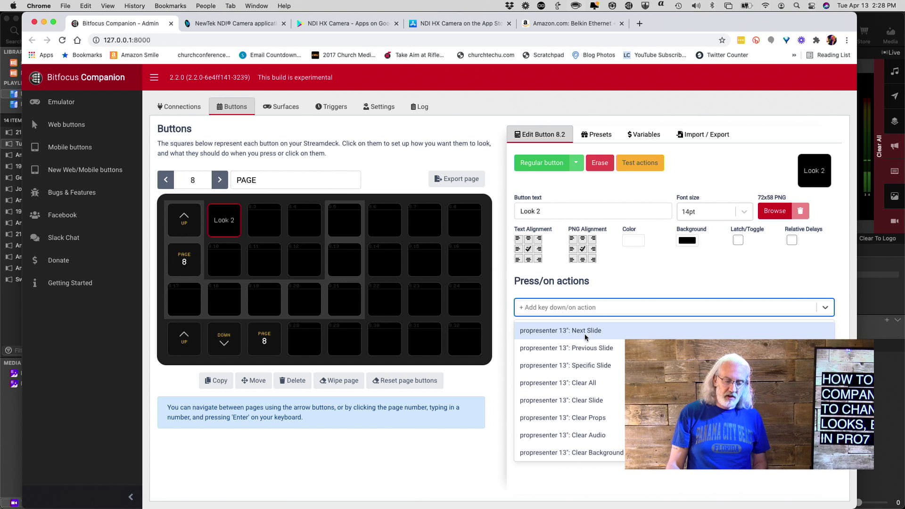
Step: Add 'propresenter: Custom Action' from the end of the action list as a press action for button 8.2
scroll(585, 342, "down", 3)
scroll(581, 349, "down", 6)
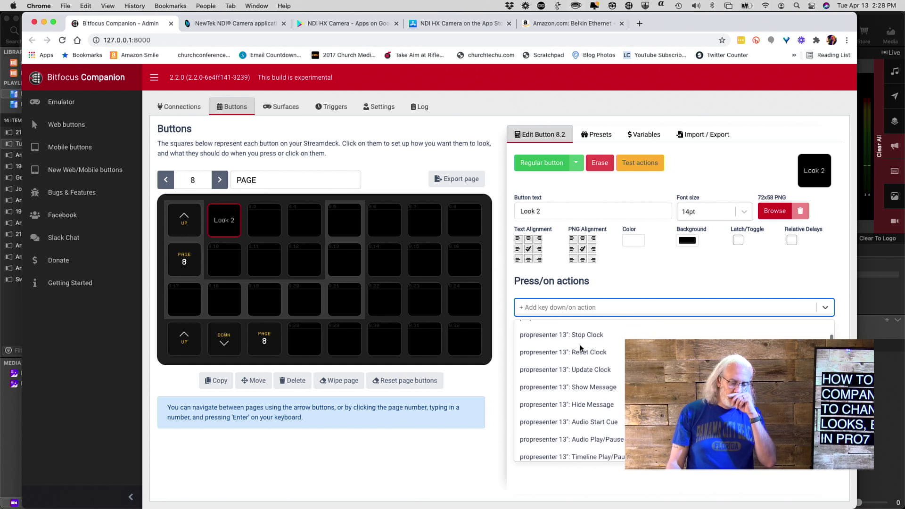
scroll(580, 349, "down", 3)
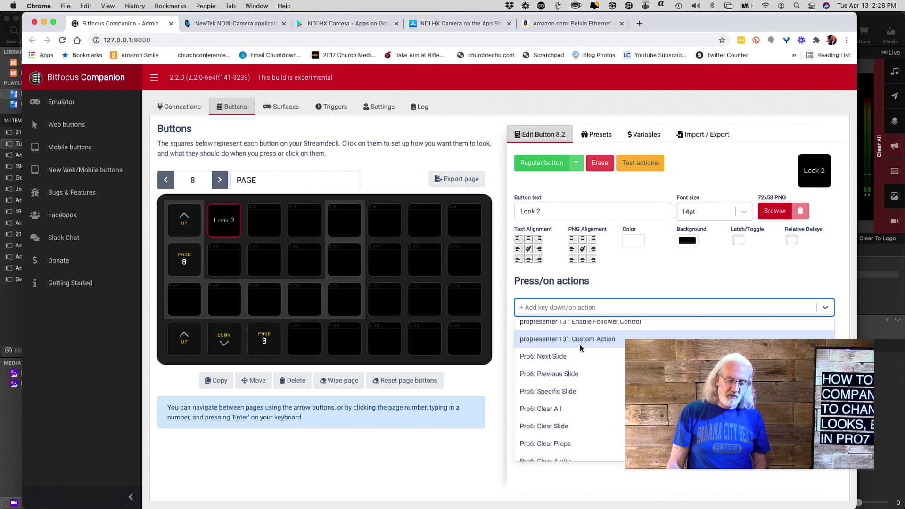
scroll(581, 349, "up", 10)
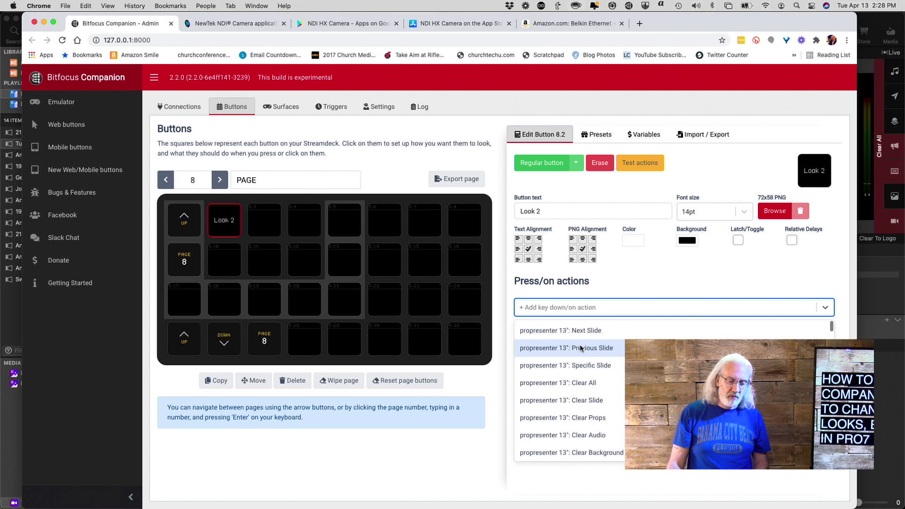
scroll(581, 348, "down", 15)
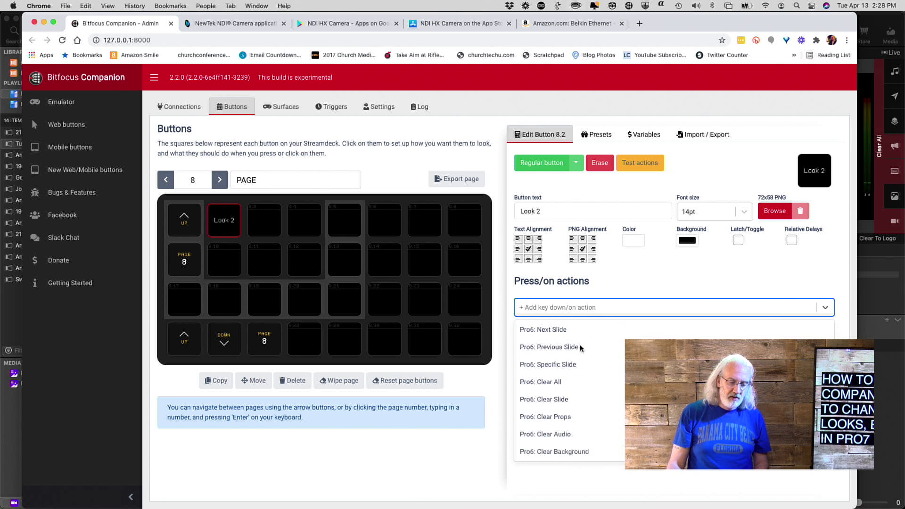
scroll(581, 349, "up", 2)
scroll(581, 349, "down", 5)
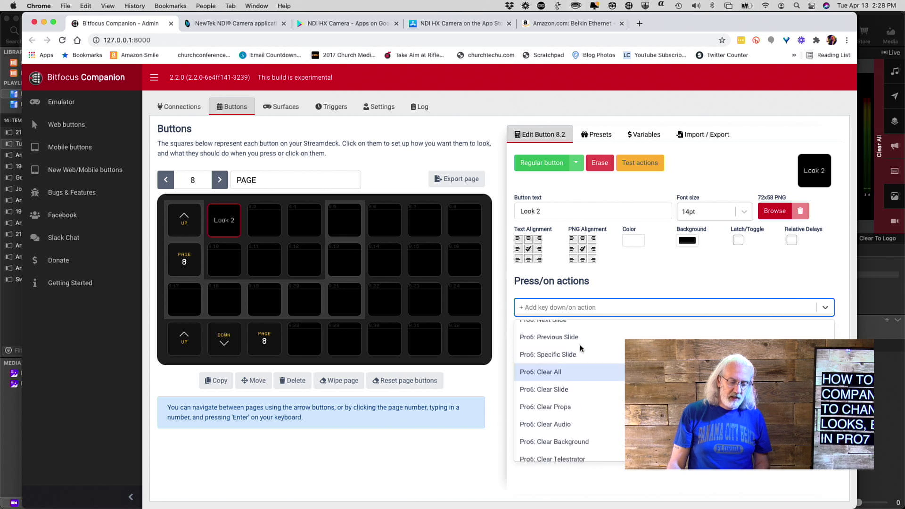
scroll(581, 349, "down", 1)
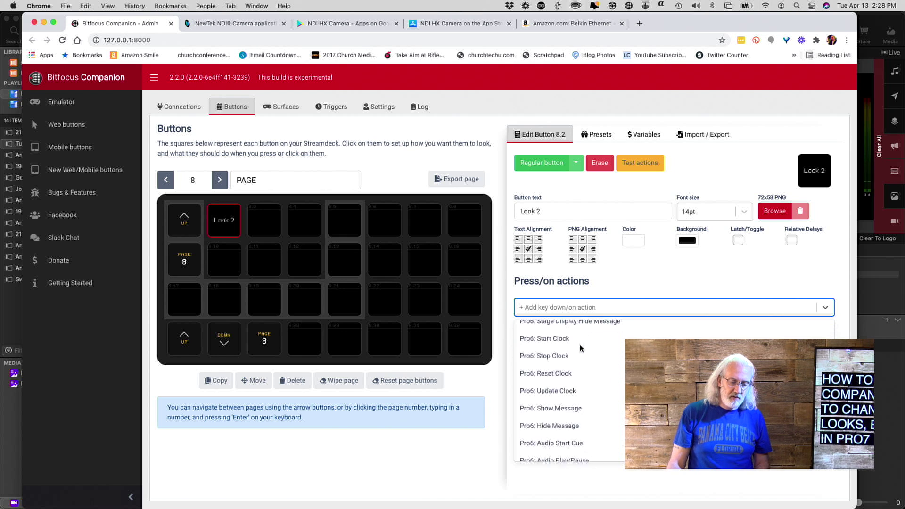
scroll(581, 349, "down", 2)
scroll(581, 348, "down", 4)
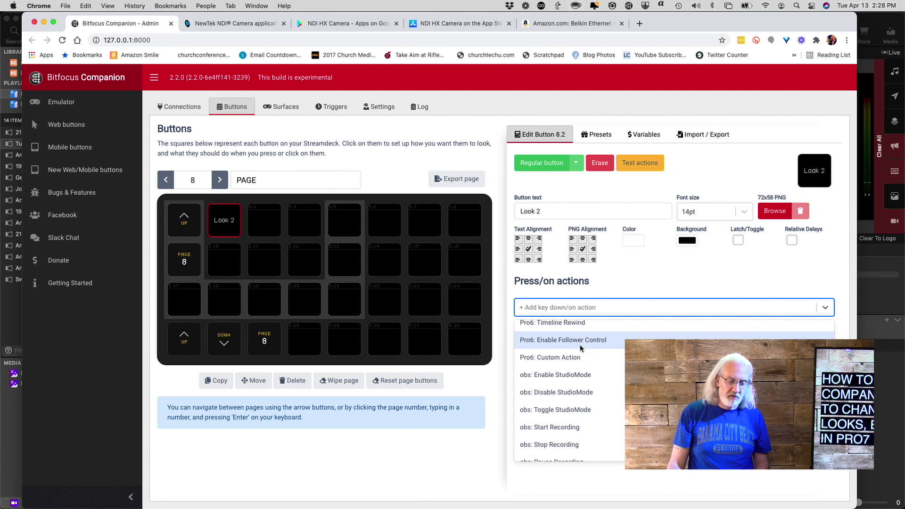
scroll(581, 348, "down", 6)
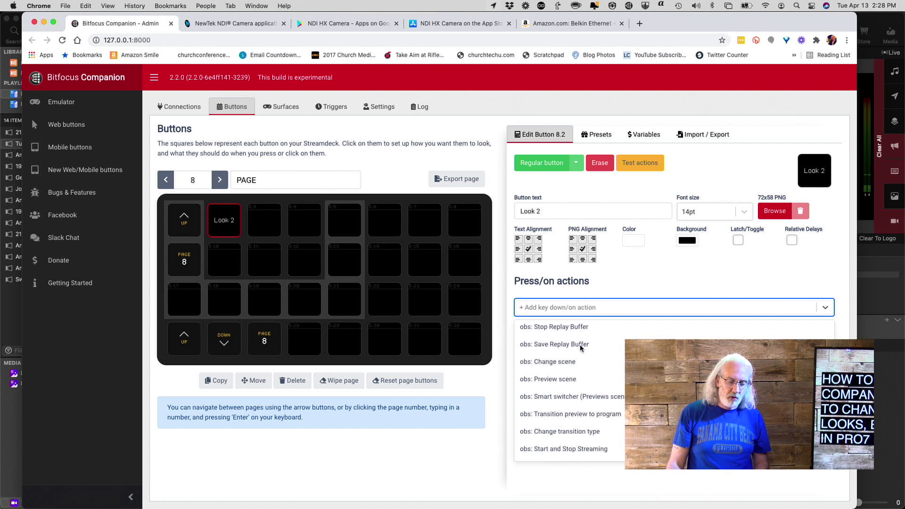
scroll(581, 349, "down", 12)
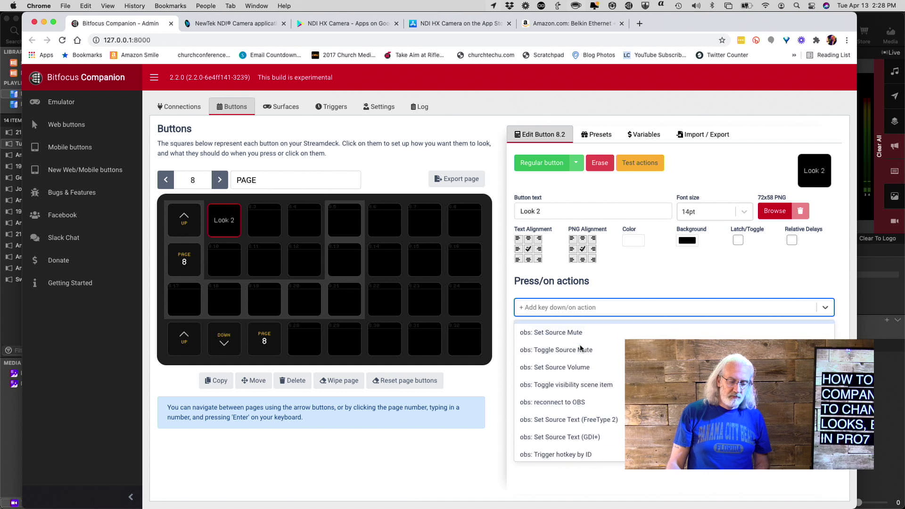
scroll(581, 349, "down", 3)
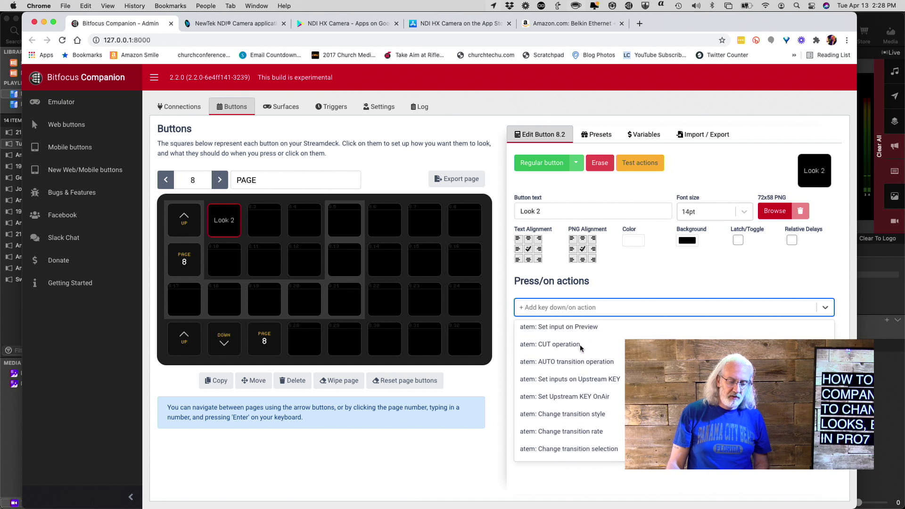
scroll(581, 348, "down", 15)
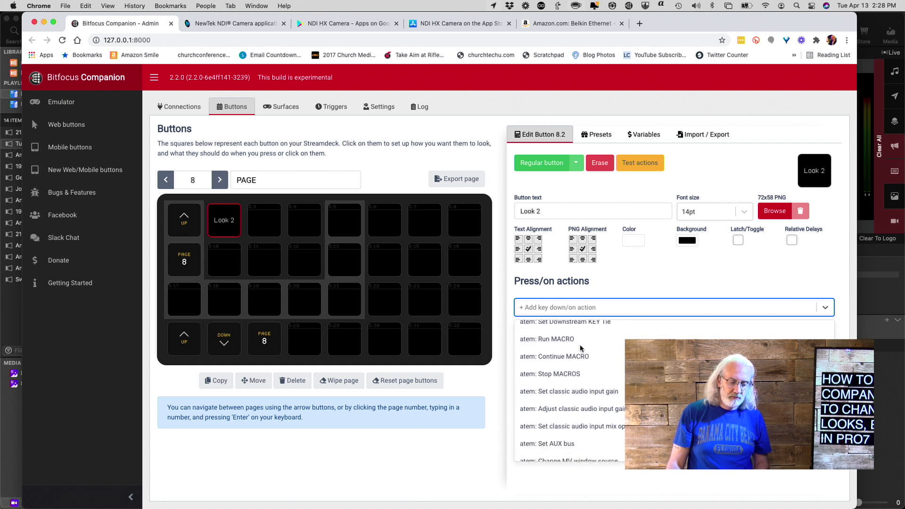
scroll(581, 348, "down", 20)
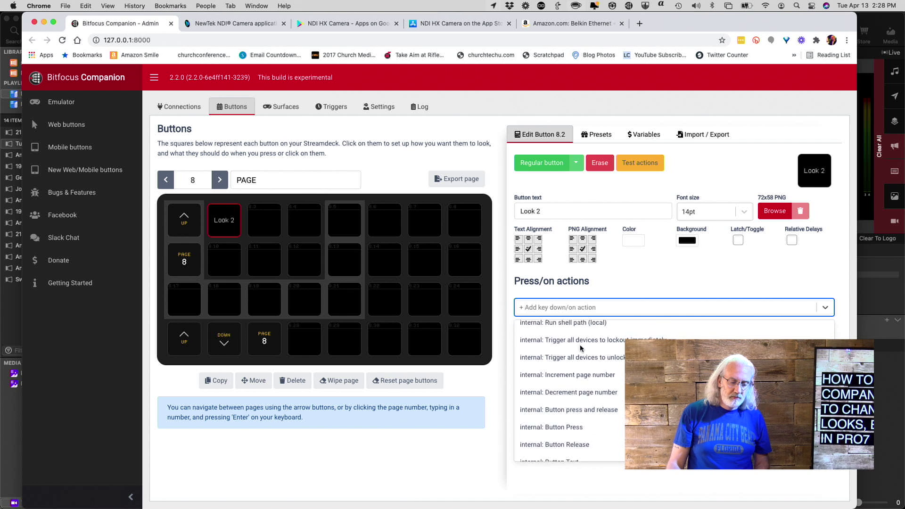
scroll(581, 349, "down", 15)
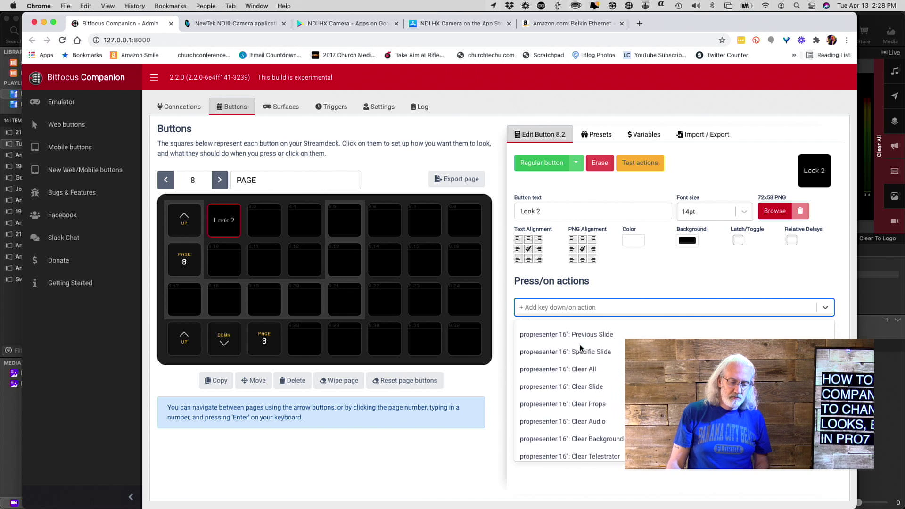
scroll(581, 348, "up", 1)
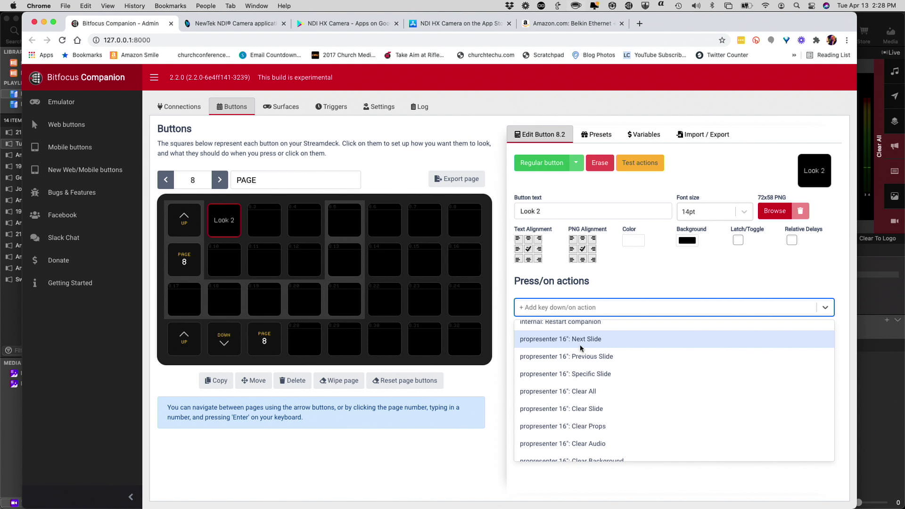
scroll(580, 349, "down", 2)
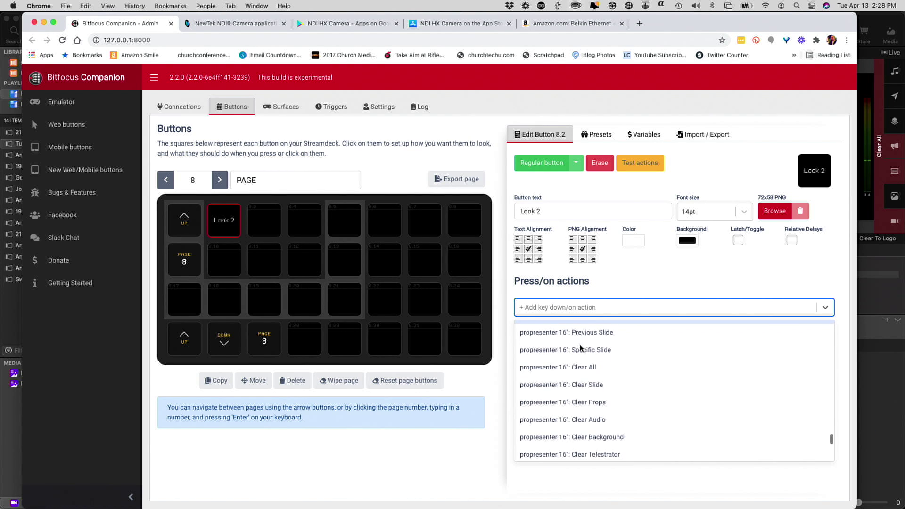
scroll(581, 348, "down", 1)
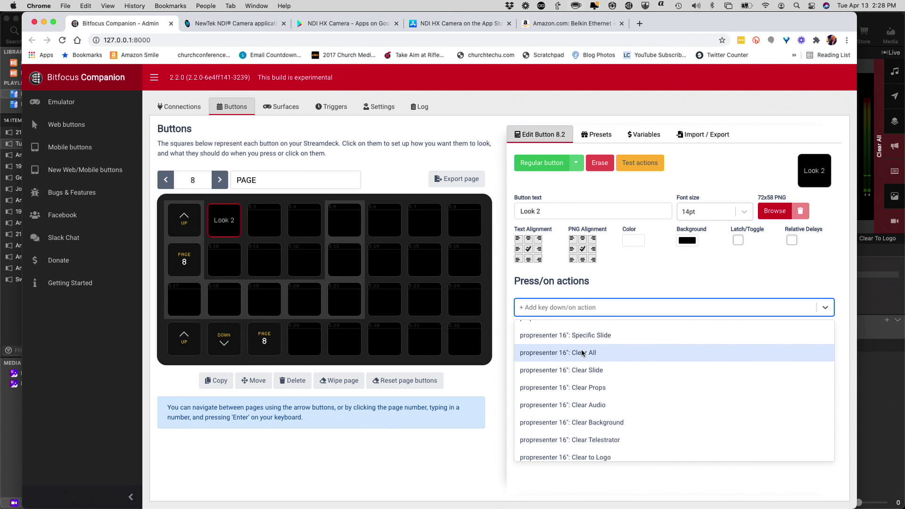
scroll(584, 352, "down", 4)
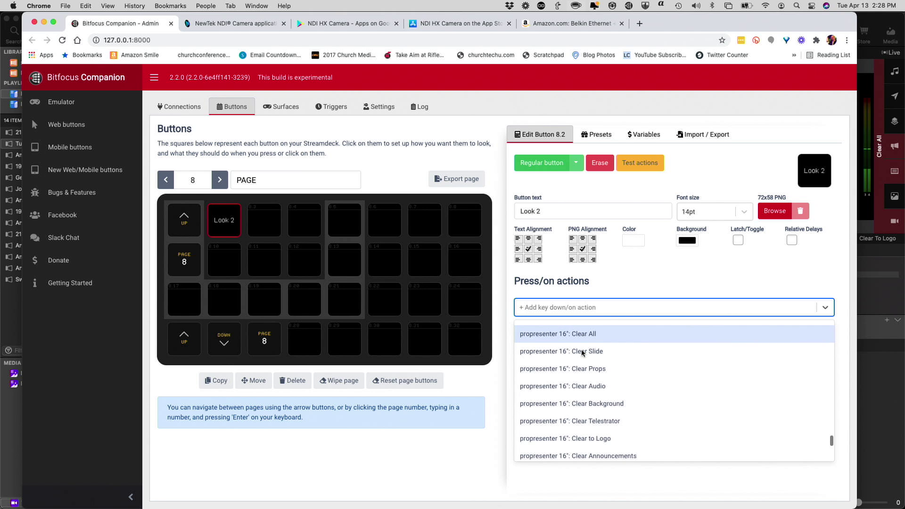
scroll(583, 353, "down", 1)
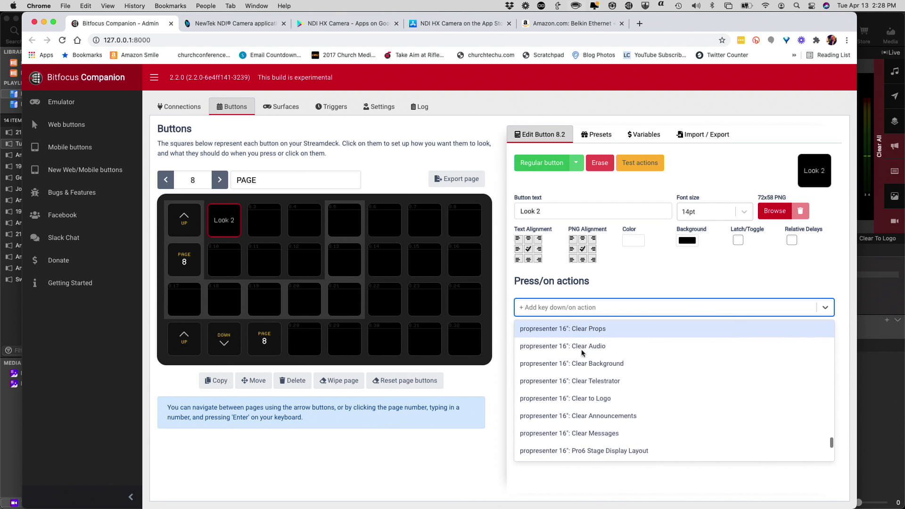
scroll(583, 353, "down", 1)
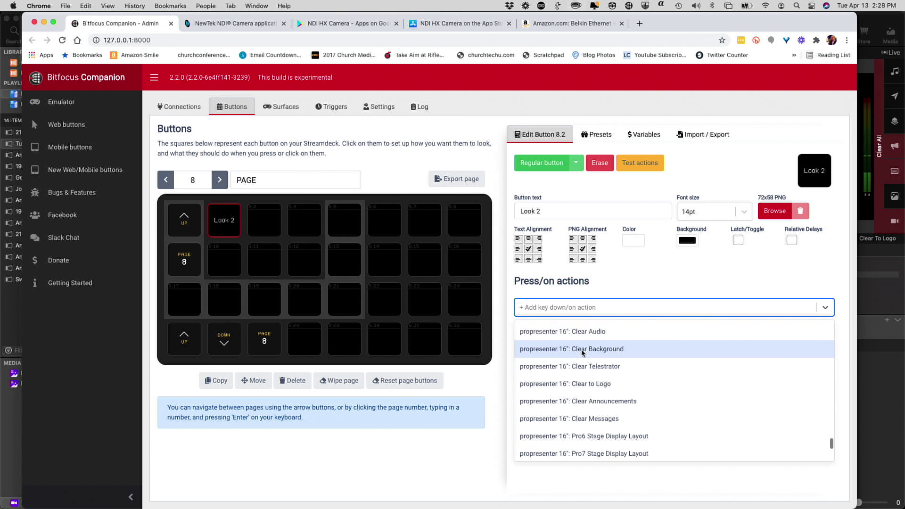
scroll(581, 349, "down", 1)
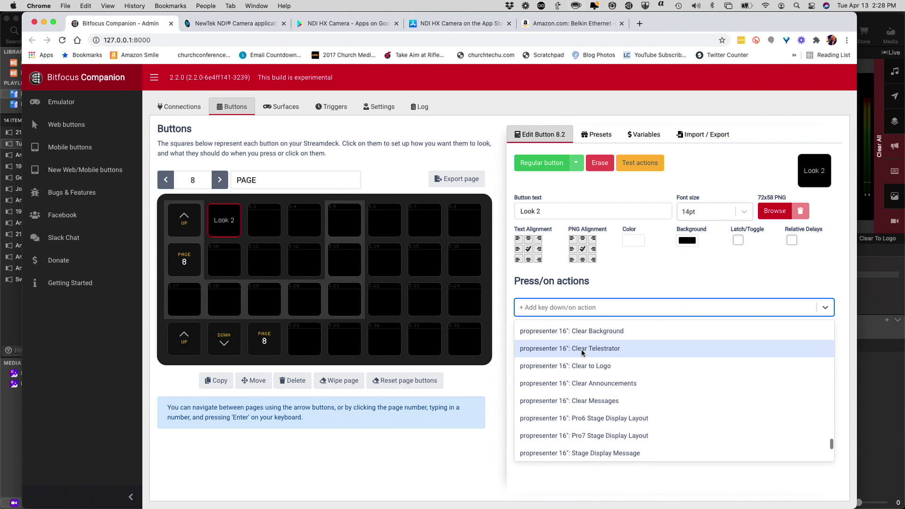
scroll(582, 349, "down", 1)
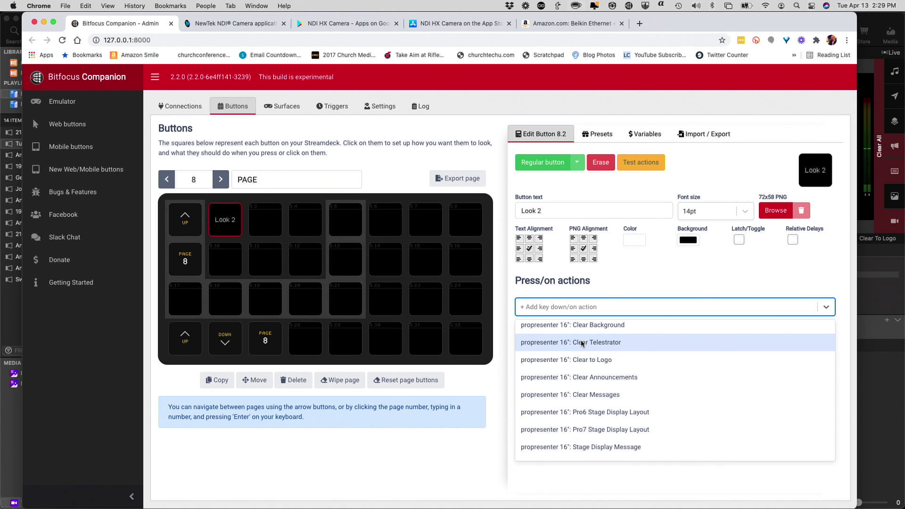
scroll(583, 363, "down", 1)
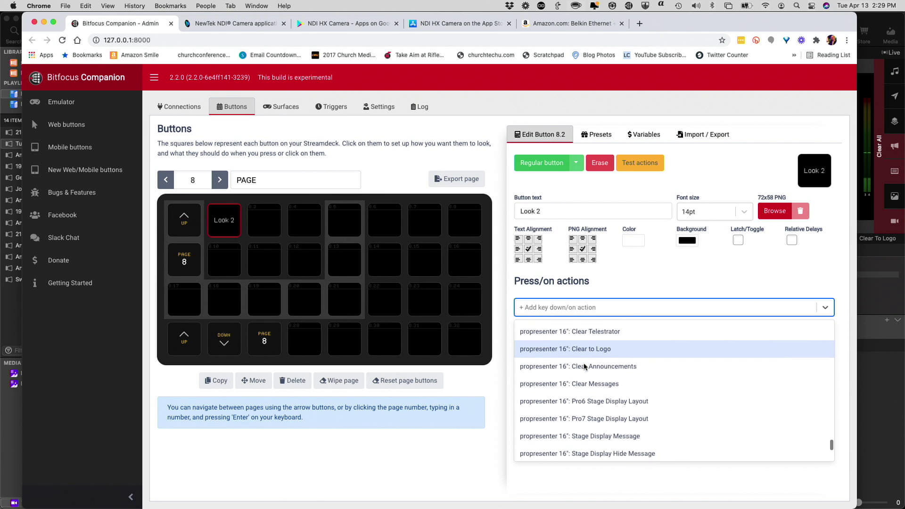
scroll(583, 370, "down", 2)
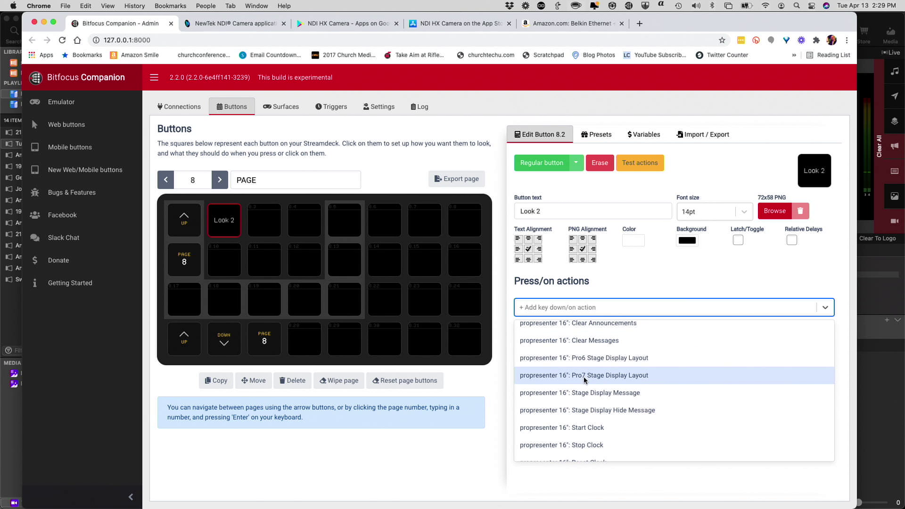
scroll(587, 380, "down", 1)
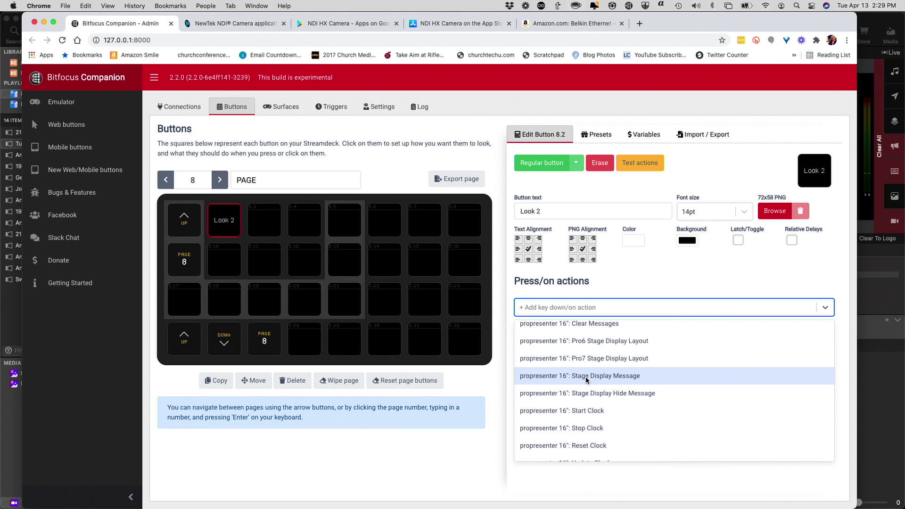
scroll(586, 380, "down", 3)
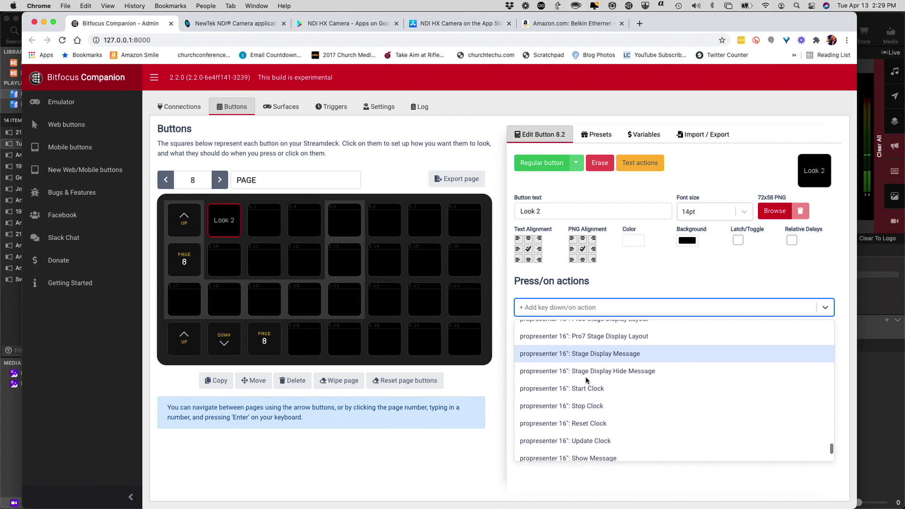
scroll(586, 380, "down", 4)
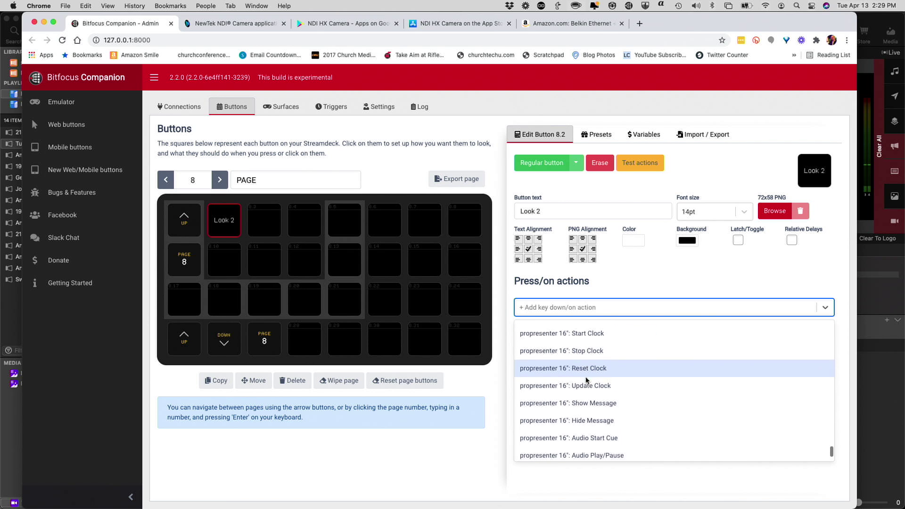
scroll(586, 380, "down", 3)
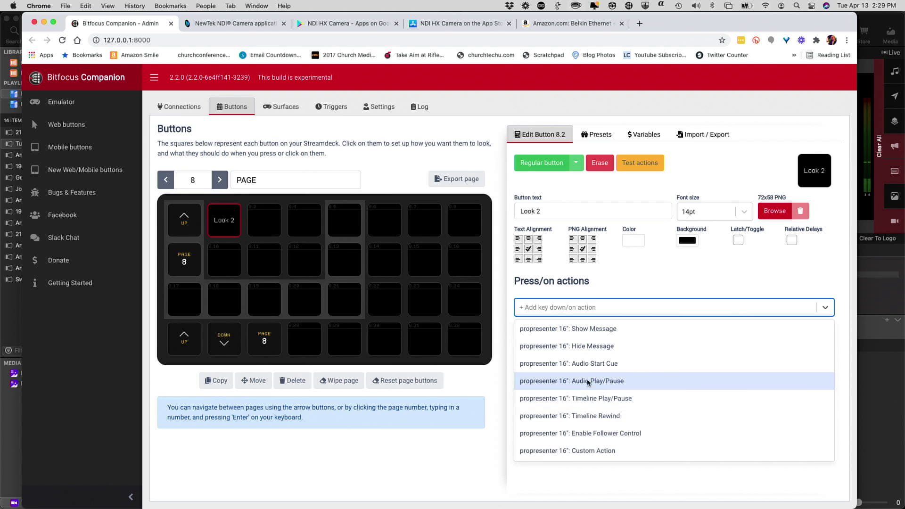
left_click(585, 451)
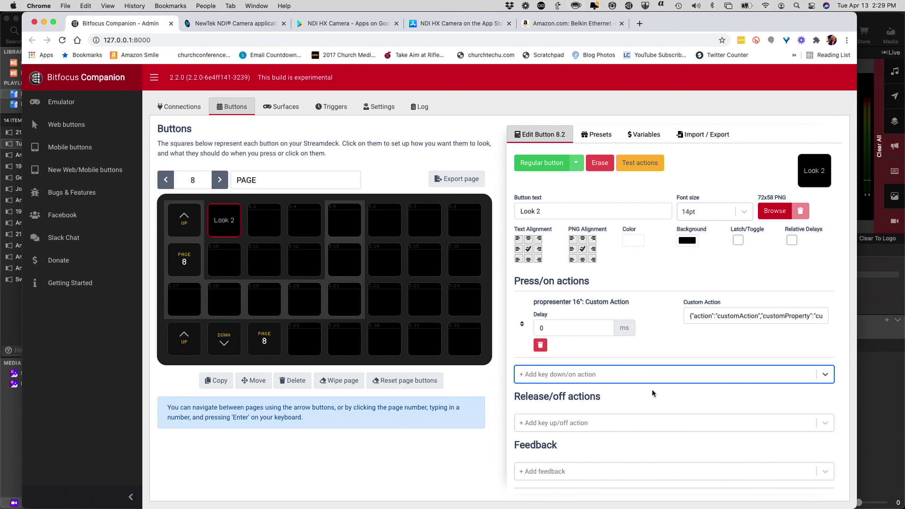
Step: Delete the Custom Action from button 8.2 and confirm the deletion
left_click(541, 345)
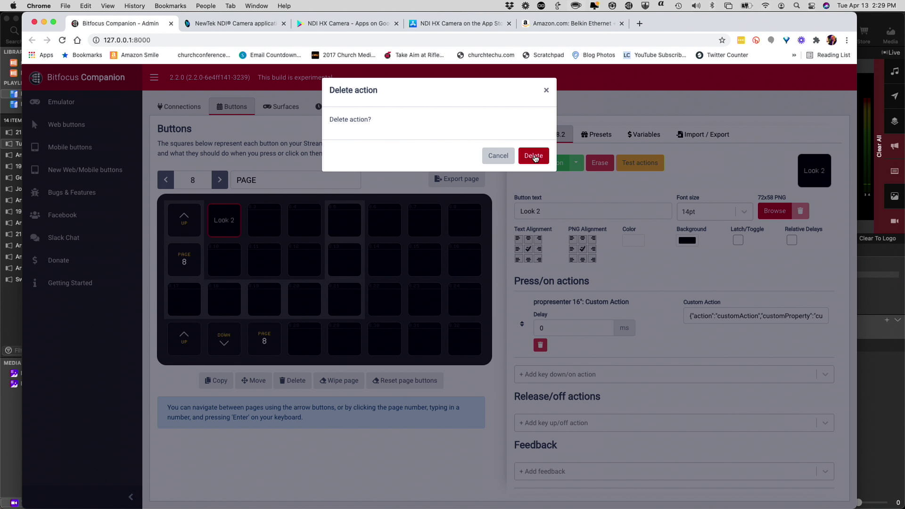
left_click(534, 157)
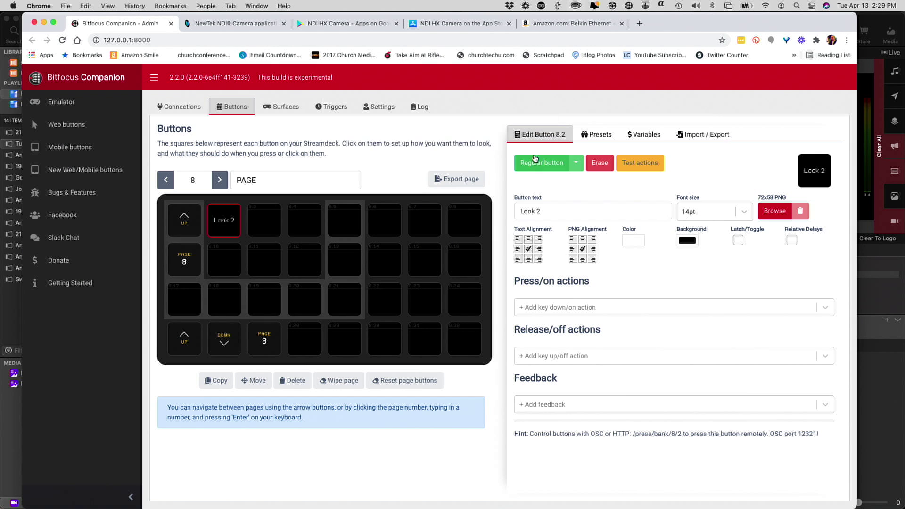
left_click(597, 309)
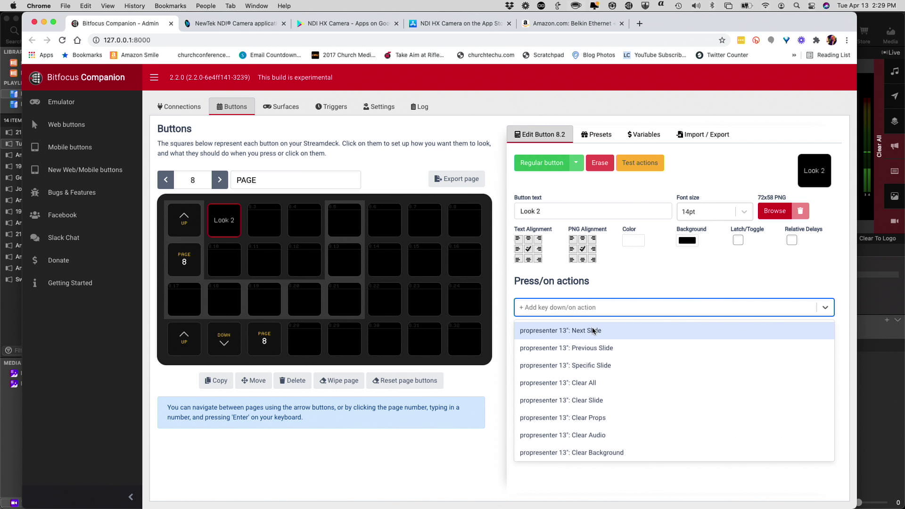
Step: Add a ProPresenter 'Specific Slide' press action to Look 2, defaulting to slide number 1
scroll(593, 331, "down", 10)
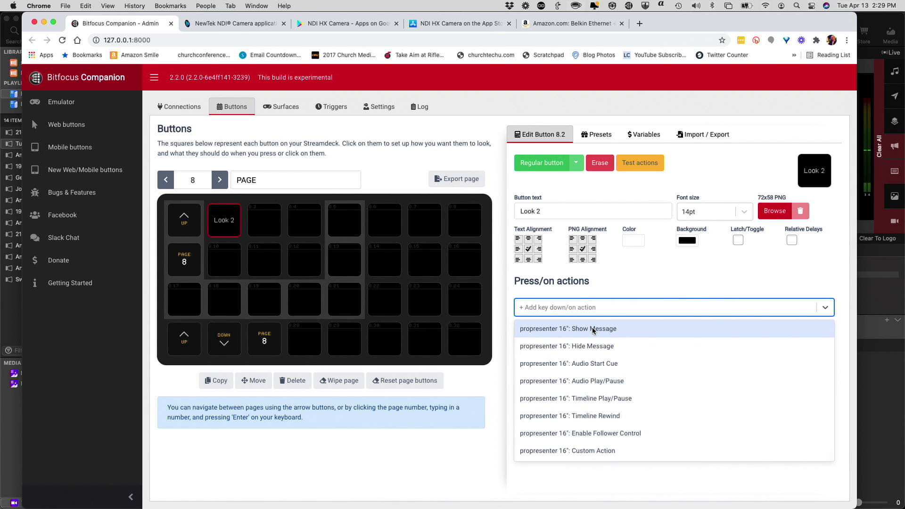
scroll(593, 331, "up", 5)
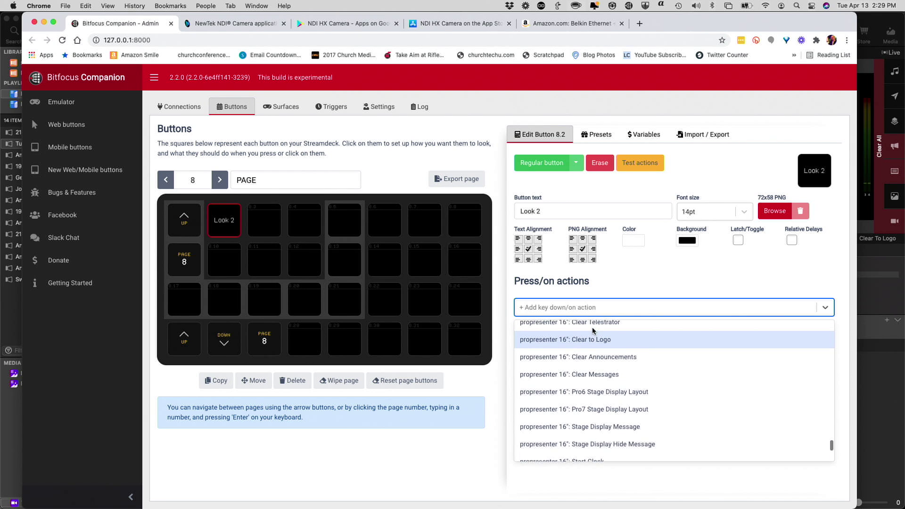
scroll(594, 331, "up", 2)
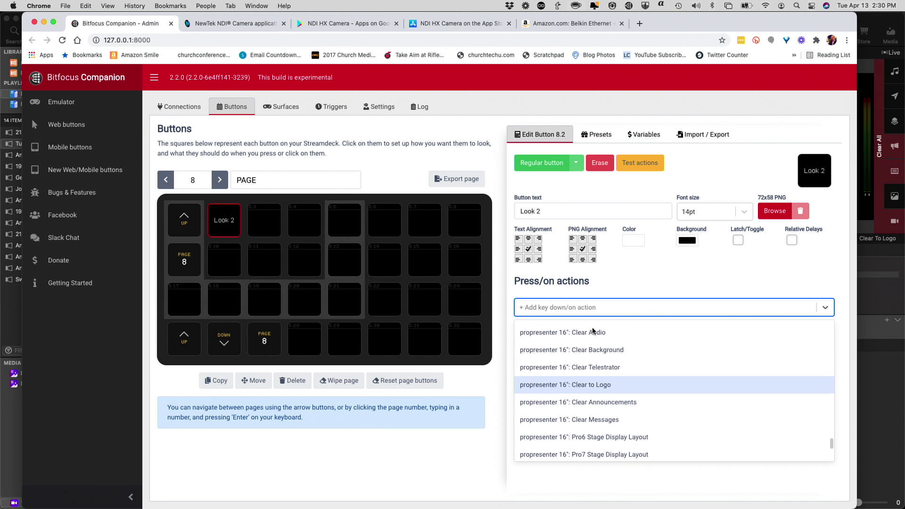
scroll(593, 331, "up", 1)
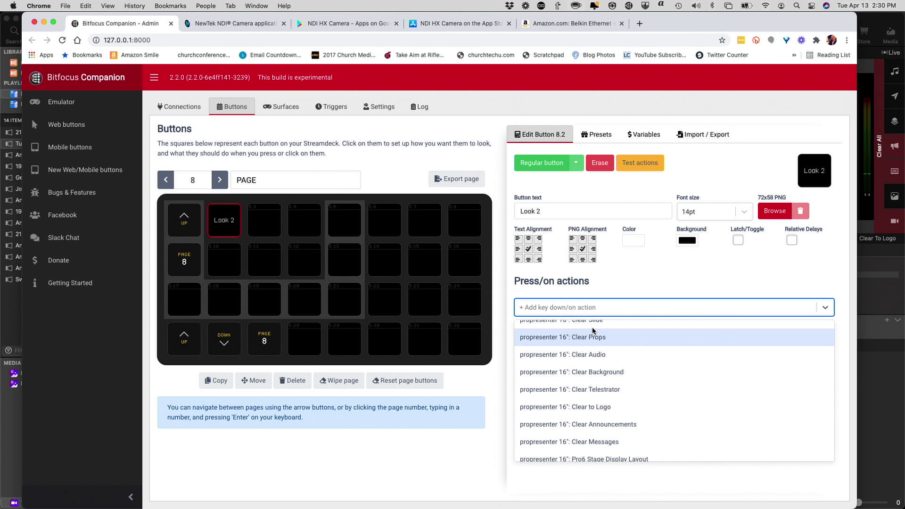
scroll(593, 332, "up", 4)
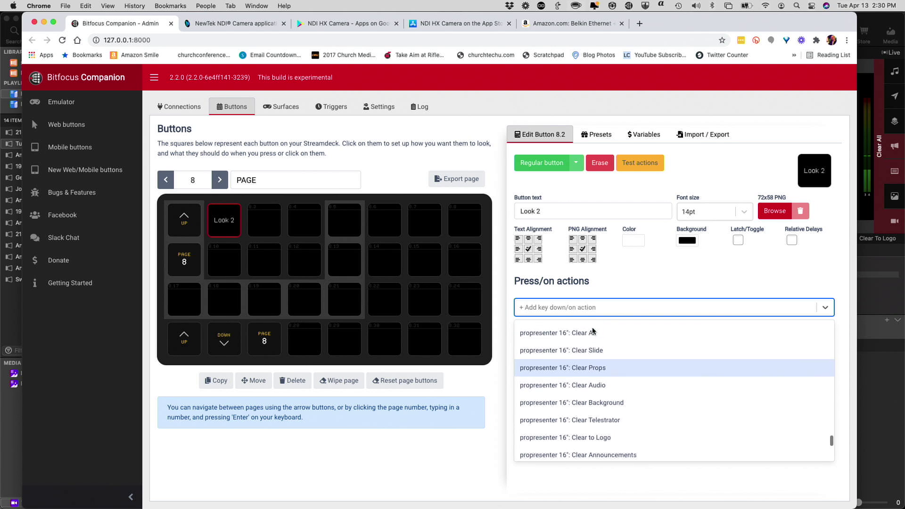
scroll(593, 331, "up", 2)
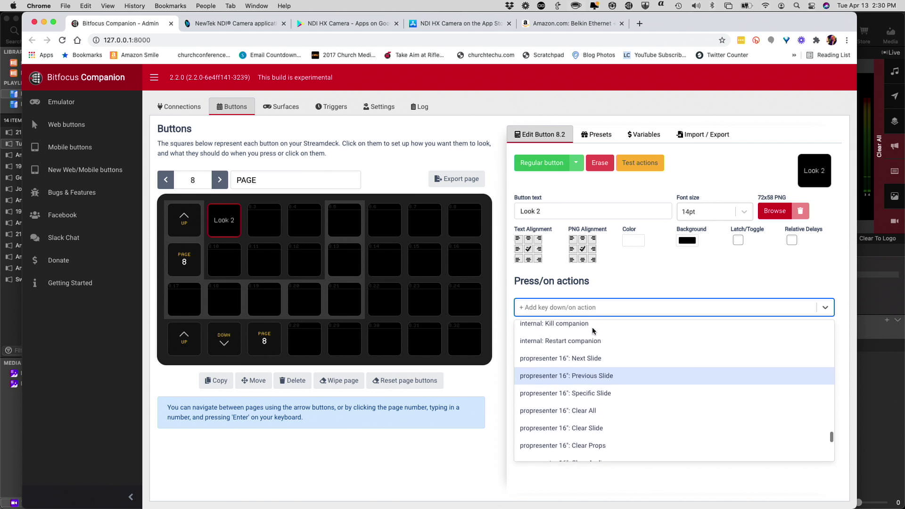
scroll(593, 332, "down", 1)
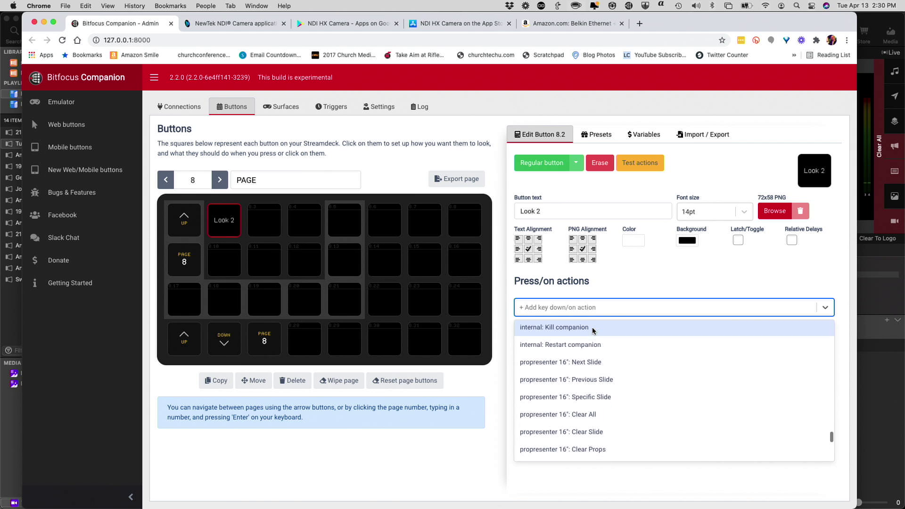
scroll(589, 354, "down", 1)
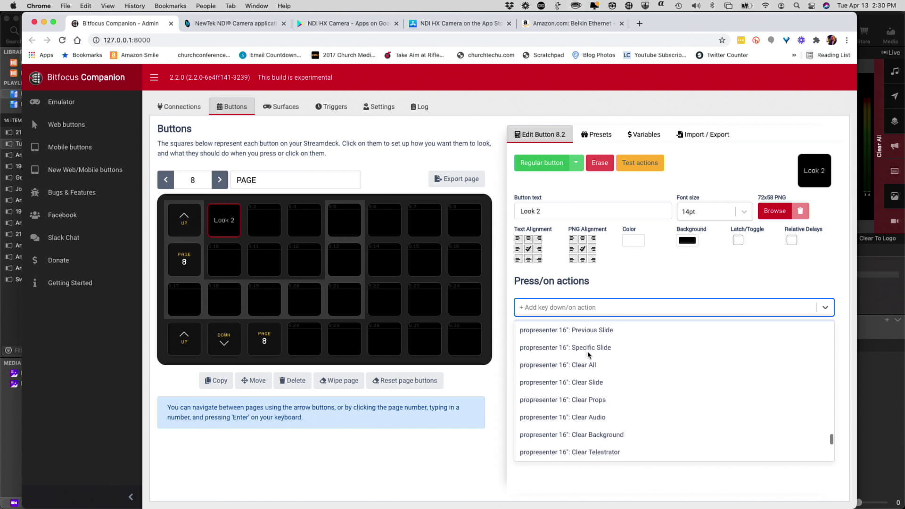
left_click(589, 348)
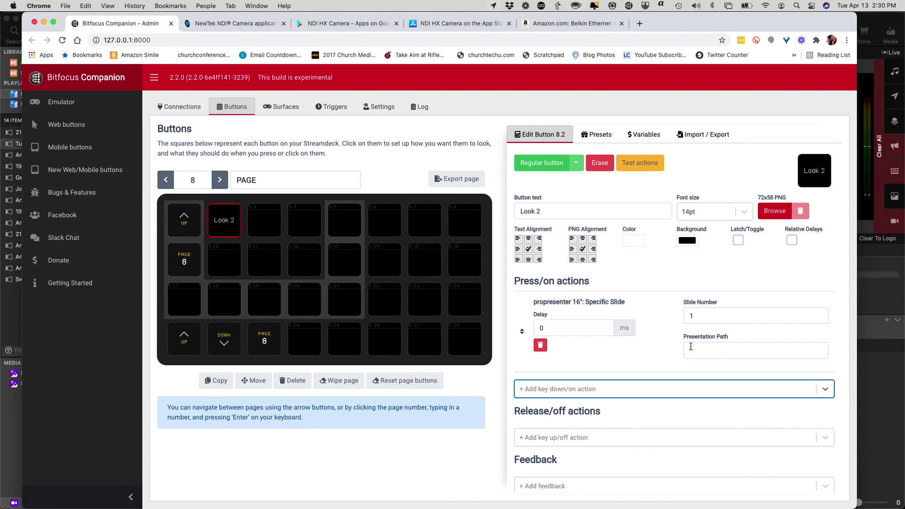
Step: Select the Specific Slide action's Presentation Path field, then switch over to ProPresenter
left_click(691, 347)
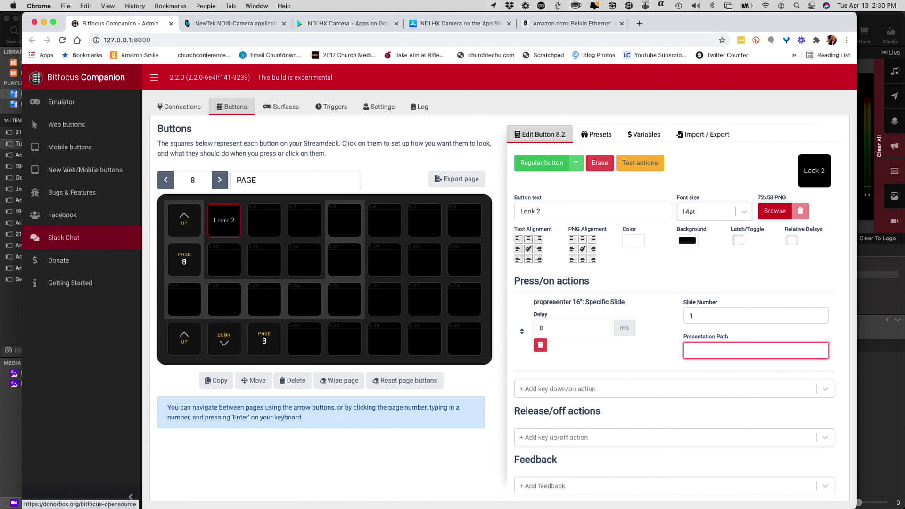
key("super+Tab")
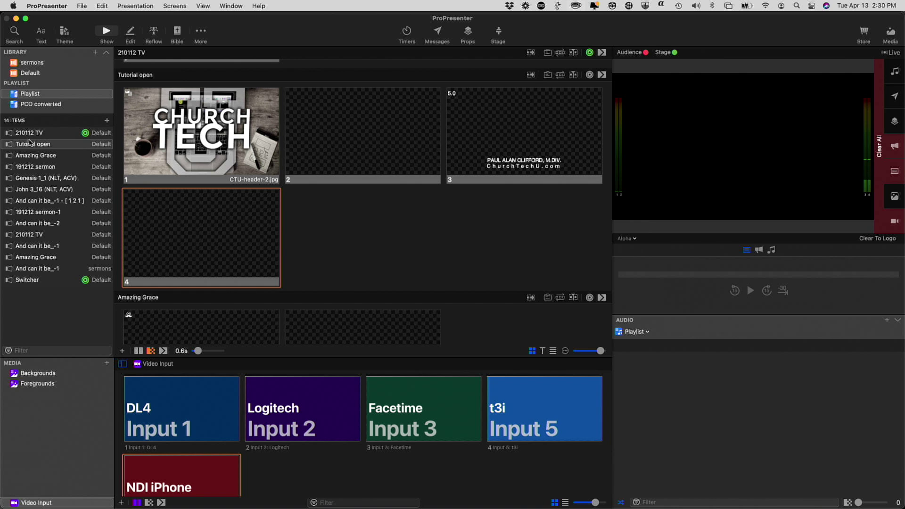
Step: Browse Tutorial open and the PCO converted playlist, return to Playlist, and open the Library + menu
left_click(30, 143)
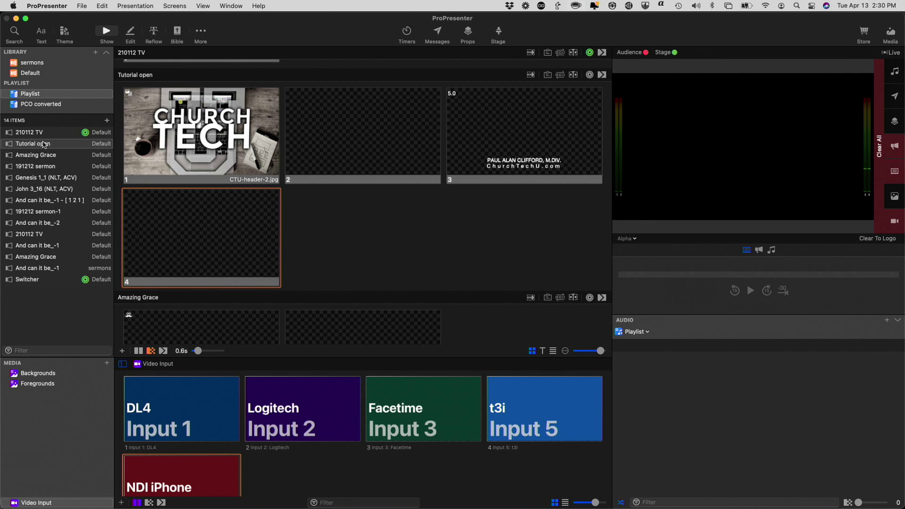
left_click(13, 97)
left_click(14, 105)
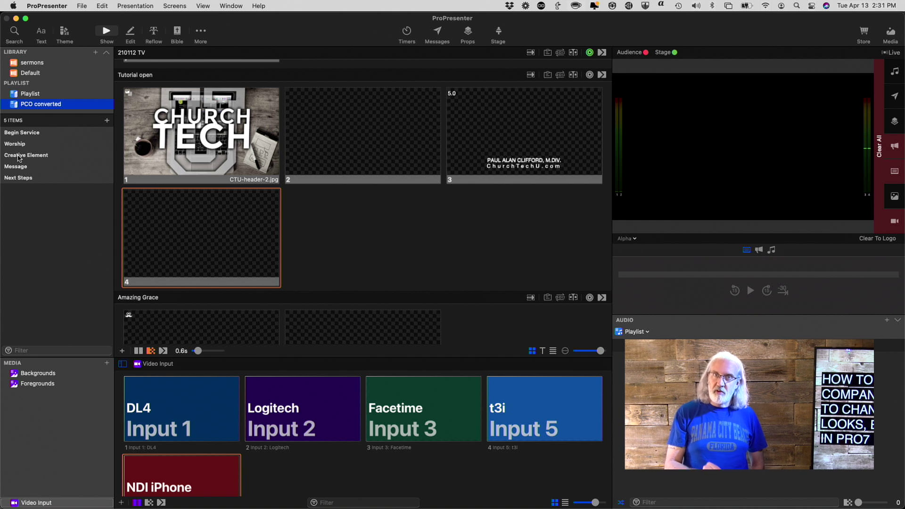
left_click(18, 93)
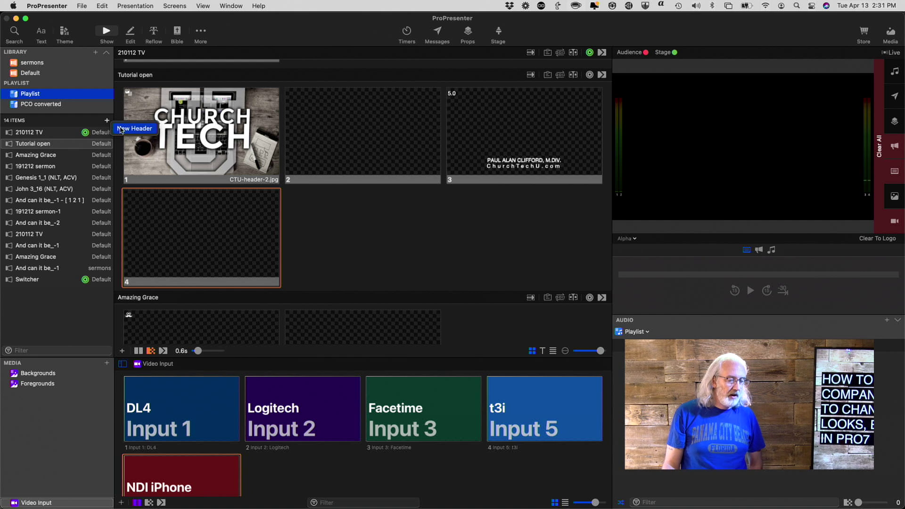
left_click(97, 54)
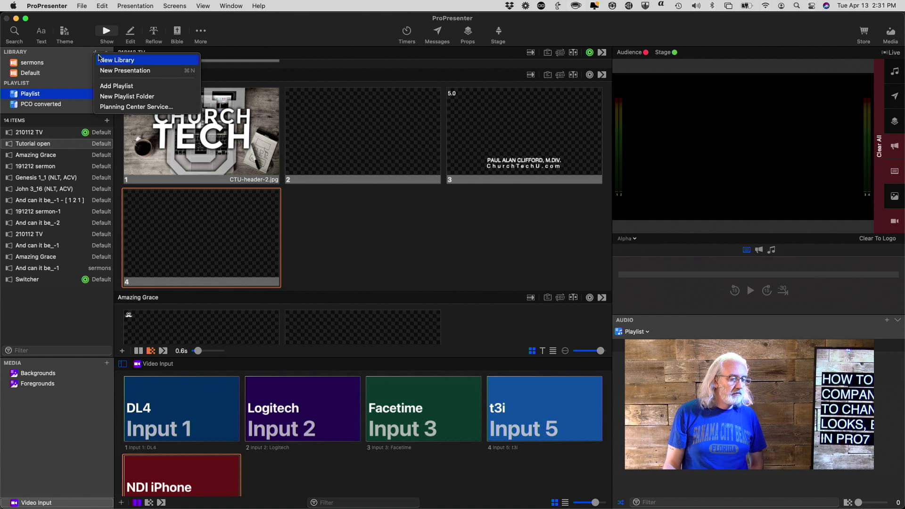
Step: Create a new 1920 x 1080 presentation with filename 'Looks control', stored in the Default library
left_click(111, 71)
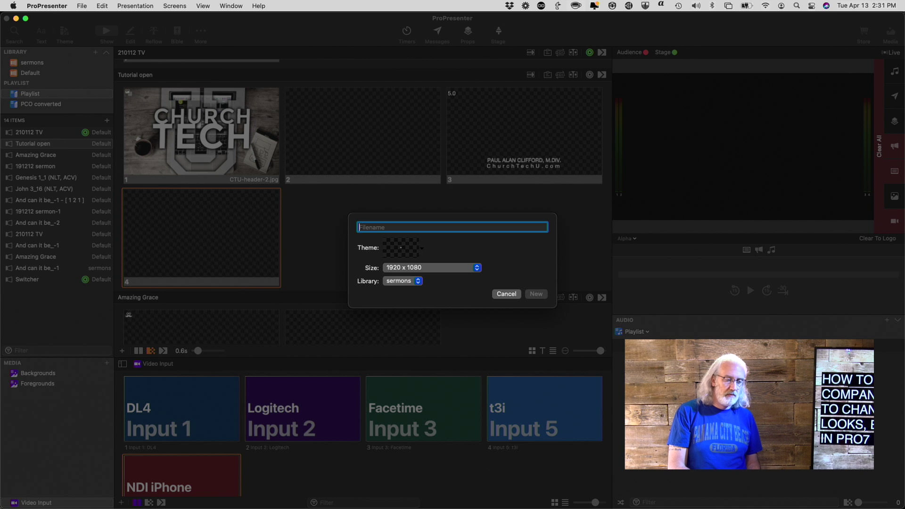
type("Looks control")
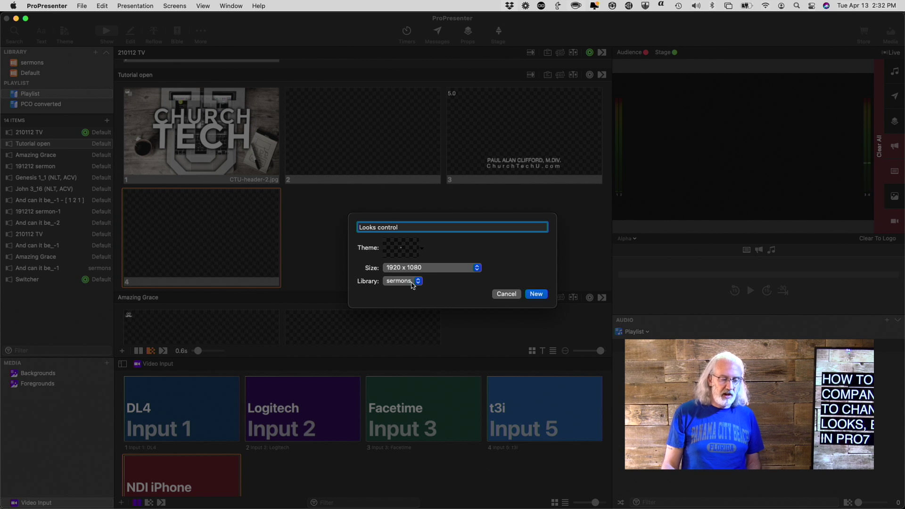
left_click(418, 282)
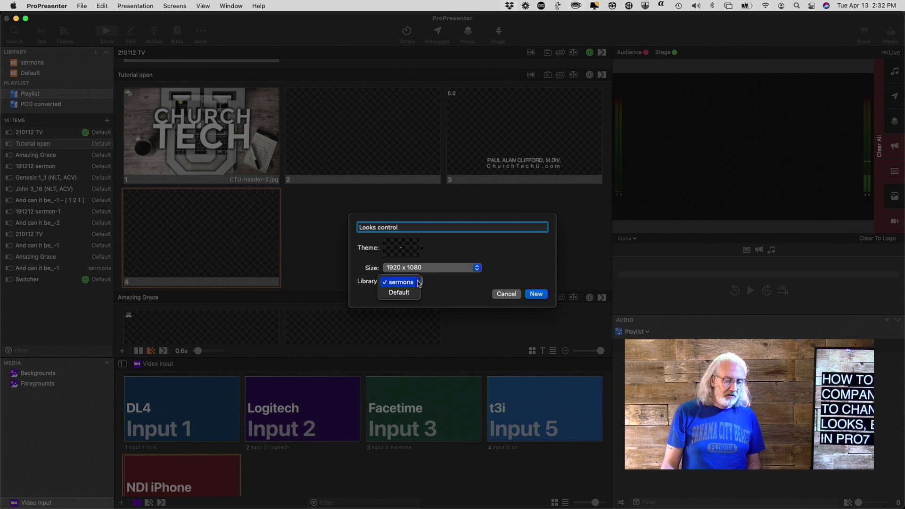
left_click(410, 293)
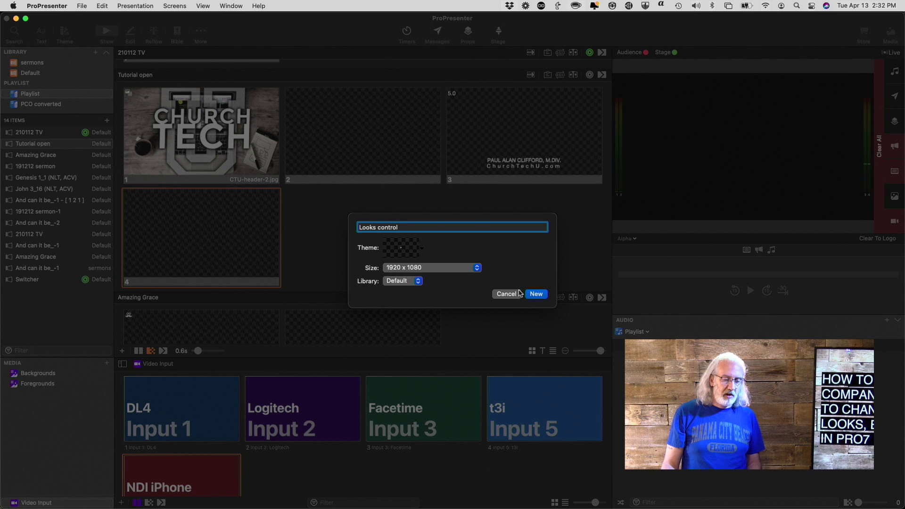
left_click(542, 297)
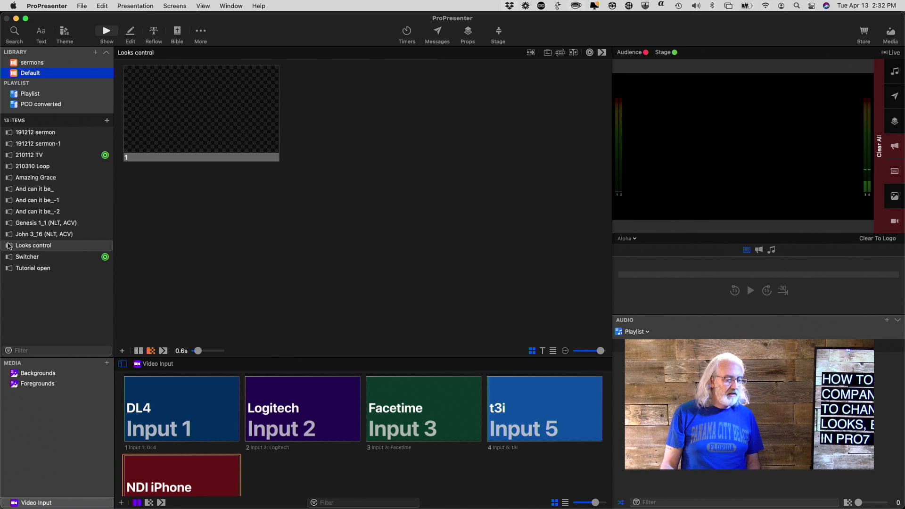
Step: Drag Looks control from the Default library into the Playlist, move it to the top, and open it
left_click_drag(9, 246, 11, 137)
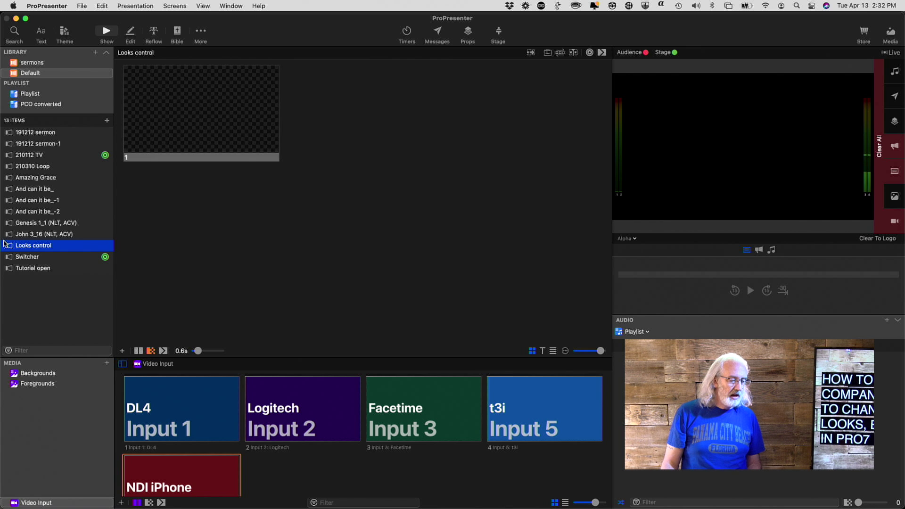
left_click(27, 94)
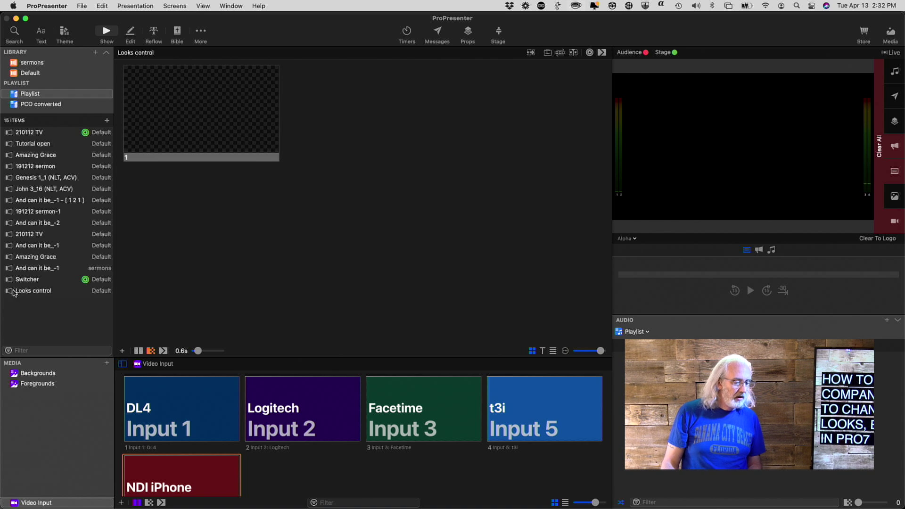
left_click_drag(10, 292, 11, 132)
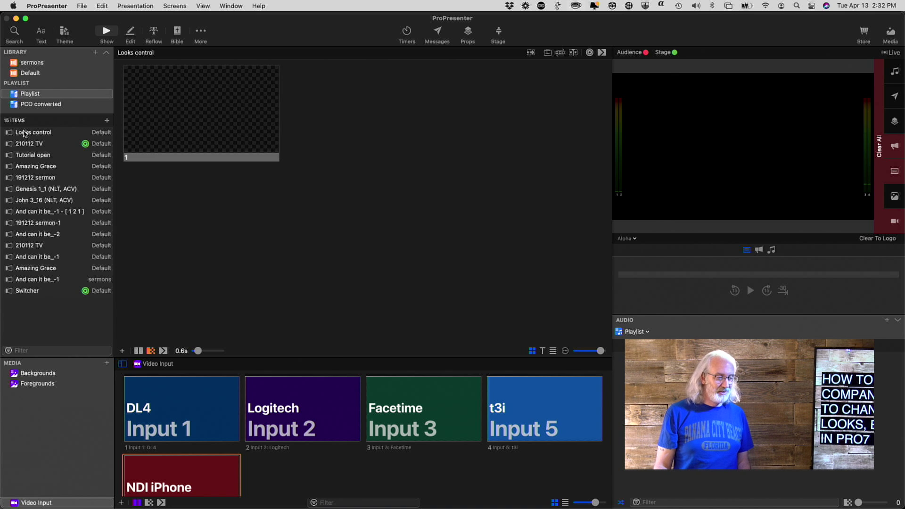
left_click(25, 134)
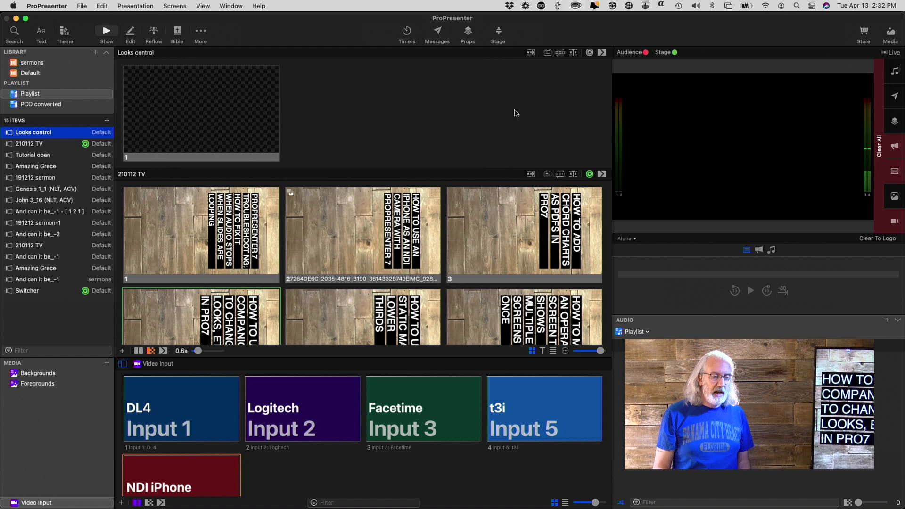
Step: Assign the Looks control presentation to Announcements and take its blank slide 1 live
left_click(589, 53)
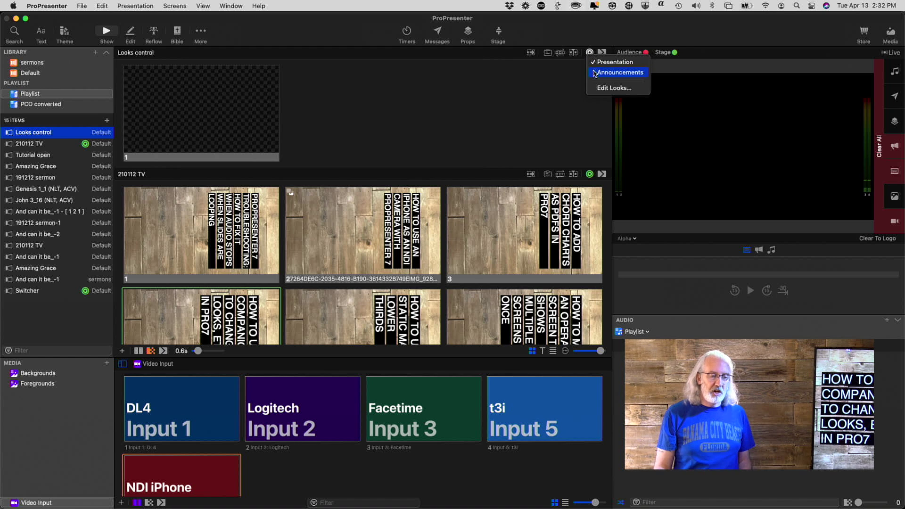
left_click(595, 72)
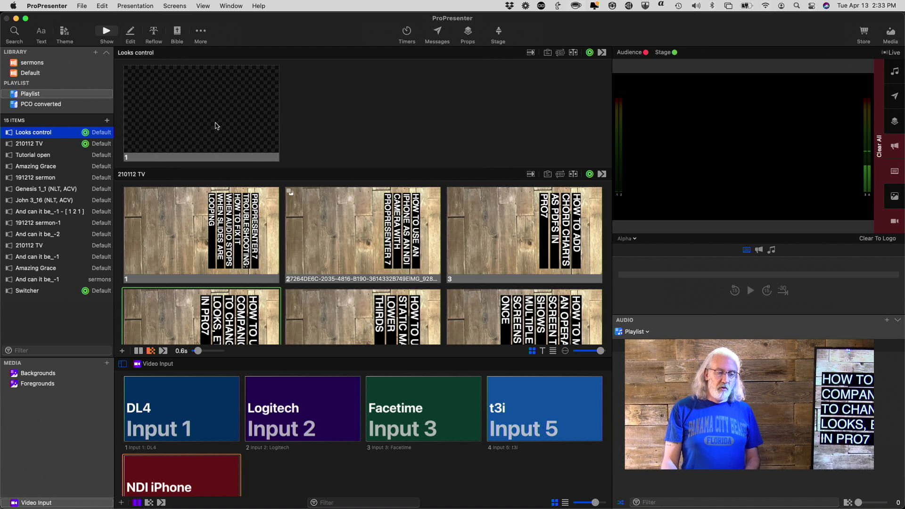
left_click(200, 102)
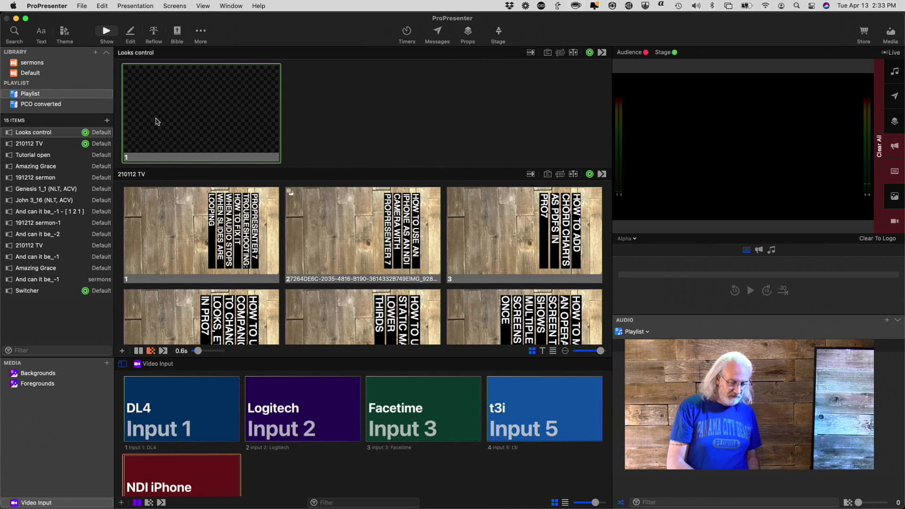
Step: Add a second blank slide and give slide 1 an Audience Look action set to Normal look
key("super+n")
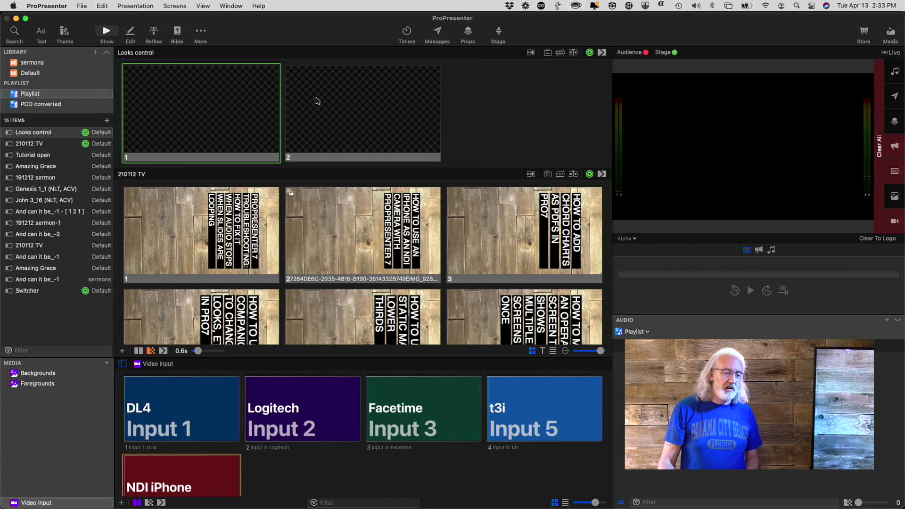
right_click(217, 96)
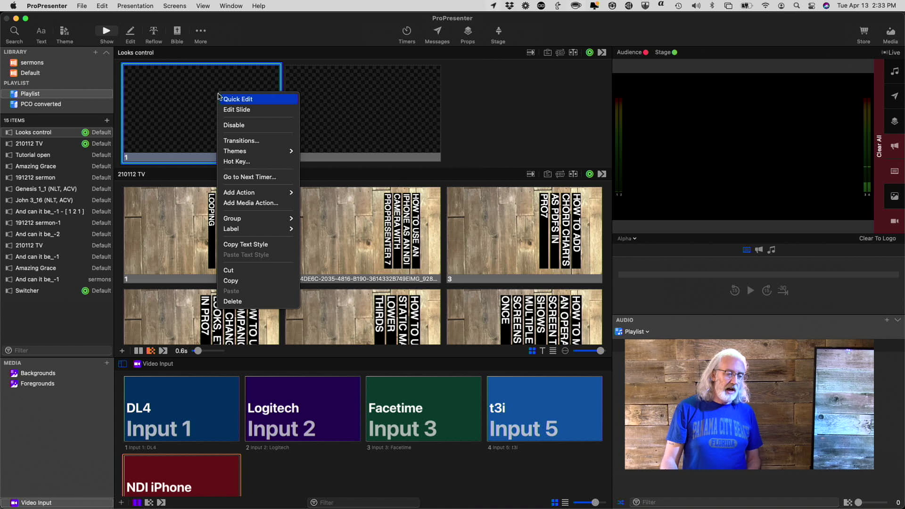
mouse_move(226, 196)
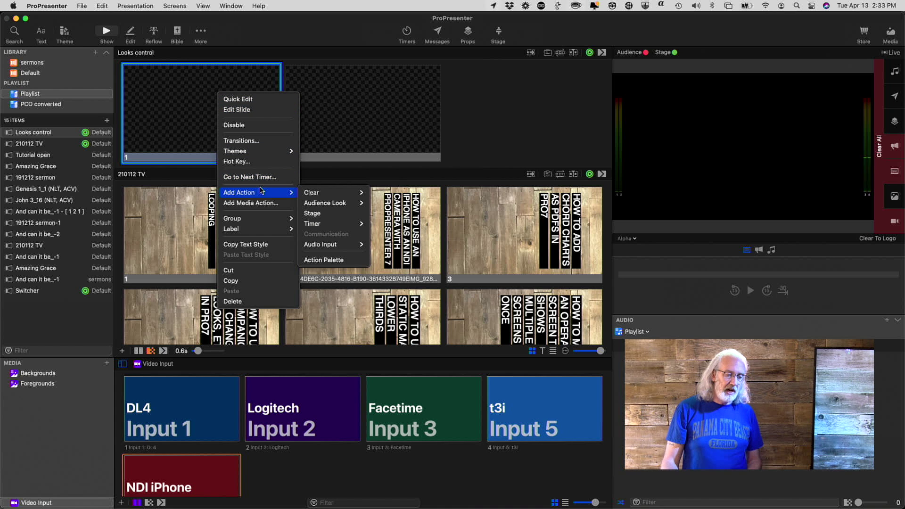
mouse_move(315, 195)
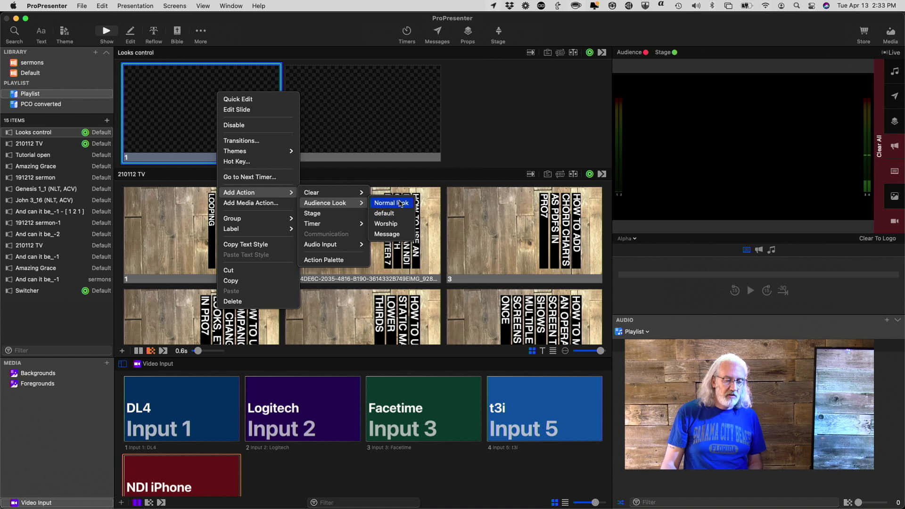
left_click(400, 203)
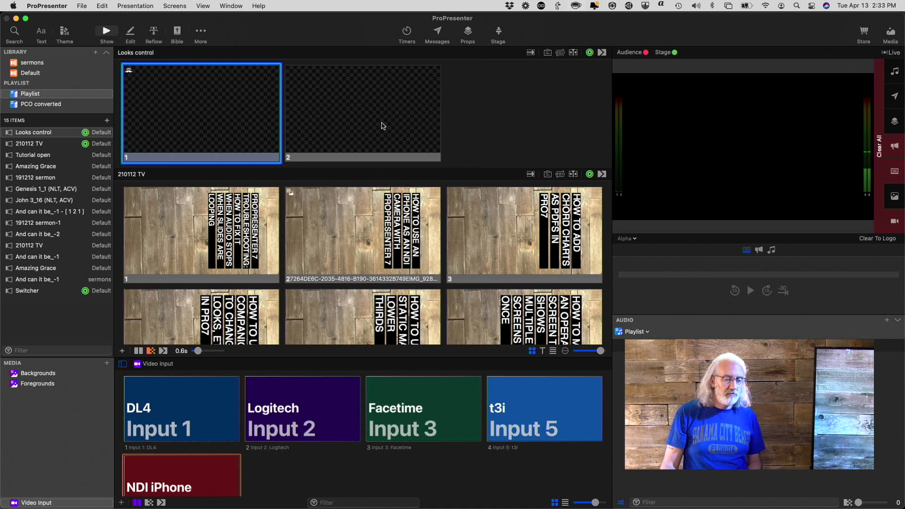
Step: Give slide 2 an Audience Look action that switches to the default look, then return to Companion
right_click(383, 106)
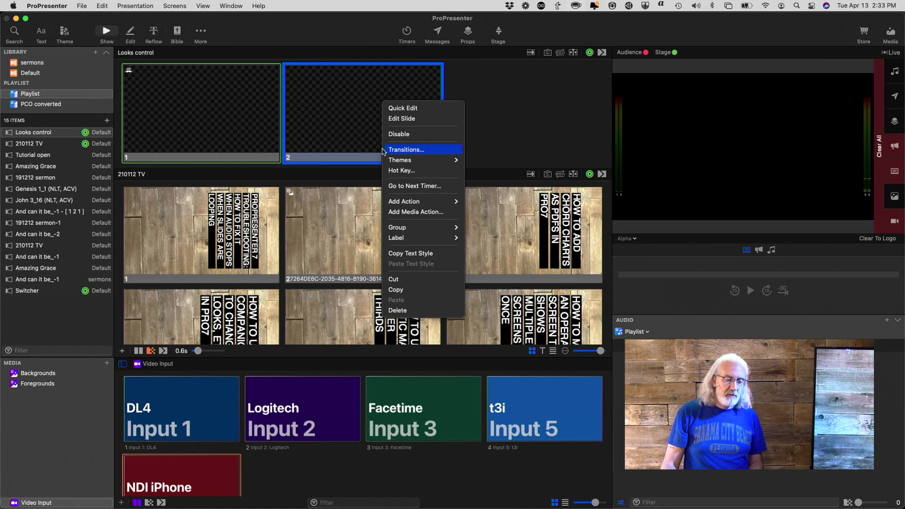
mouse_move(393, 204)
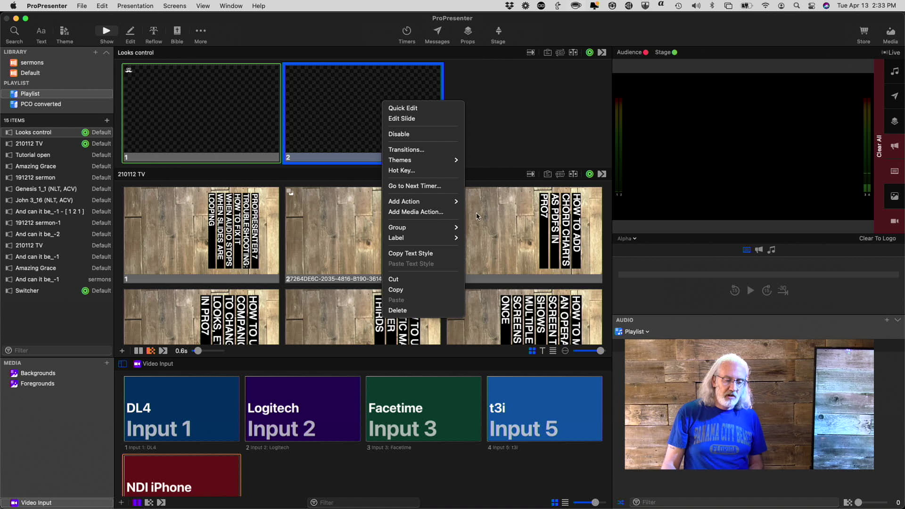
mouse_move(503, 212)
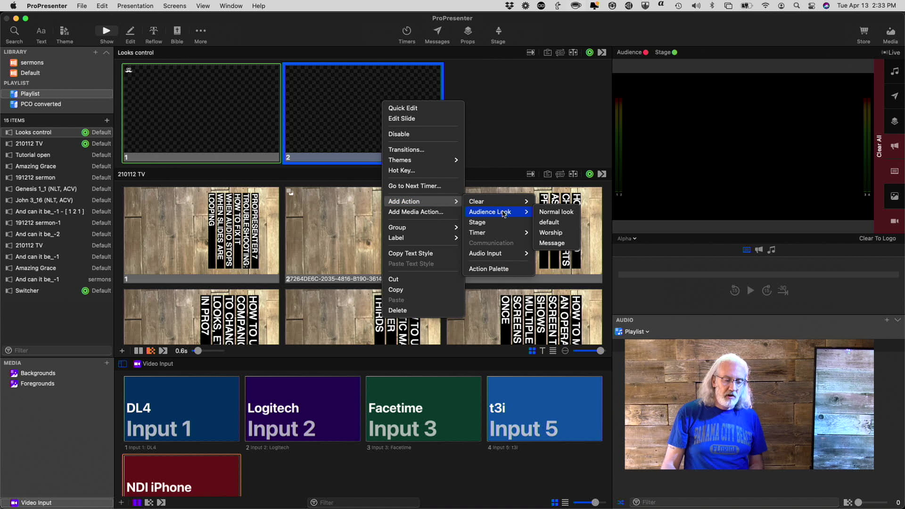
left_click(565, 224)
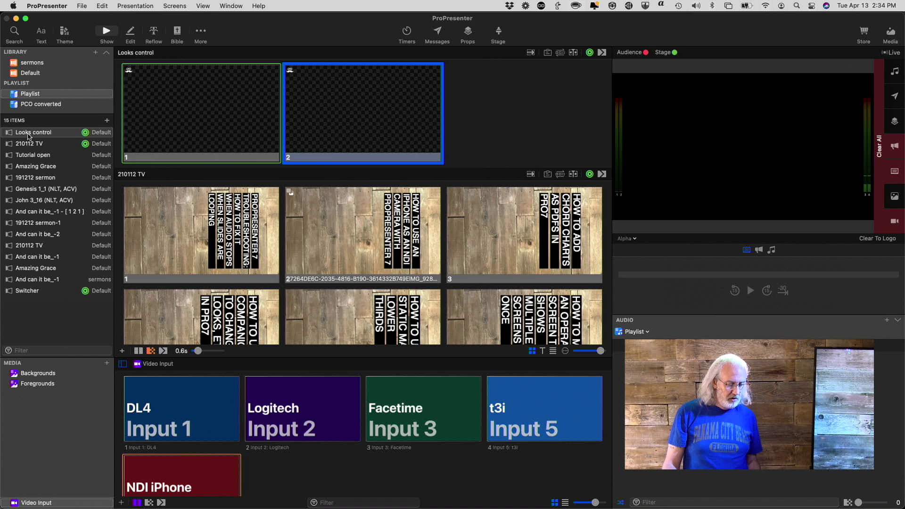
key("super+Tab")
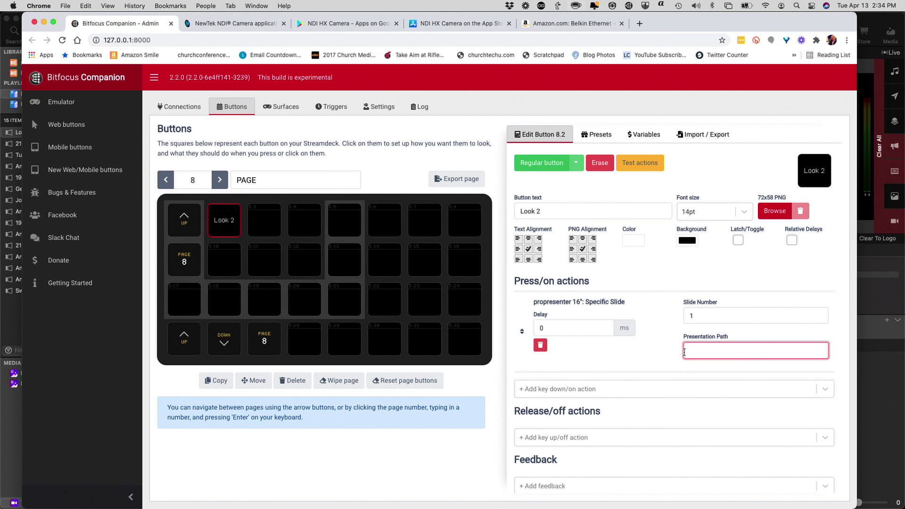
Step: Set button 8.2's presentation path to 0:0 and label to 'Look 1', then make 8.3 a regular button
left_click(685, 352)
type("0:0")
left_click(540, 210)
left_click_drag(540, 210, 537, 210)
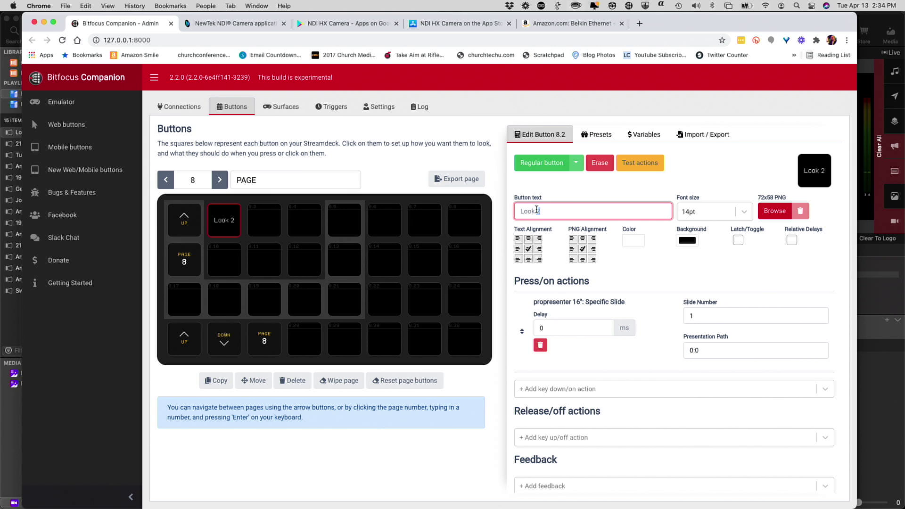
type("1")
left_click(264, 221)
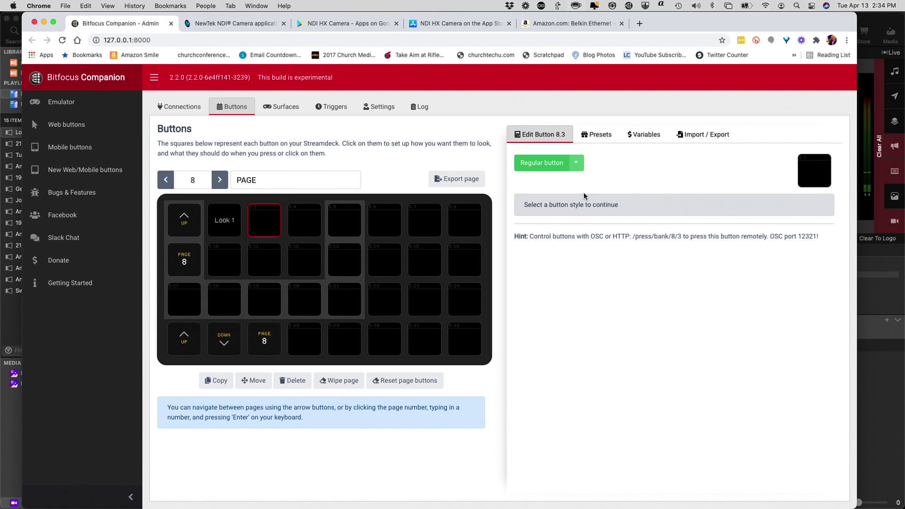
left_click(547, 163)
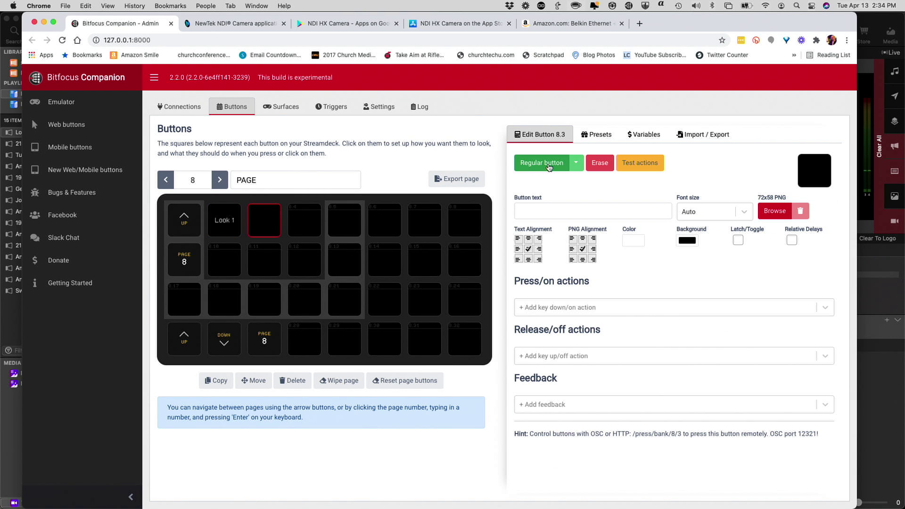
Step: Label button 8.3 'Look 2' with a 14pt font size
left_click(556, 208)
type("Lo")
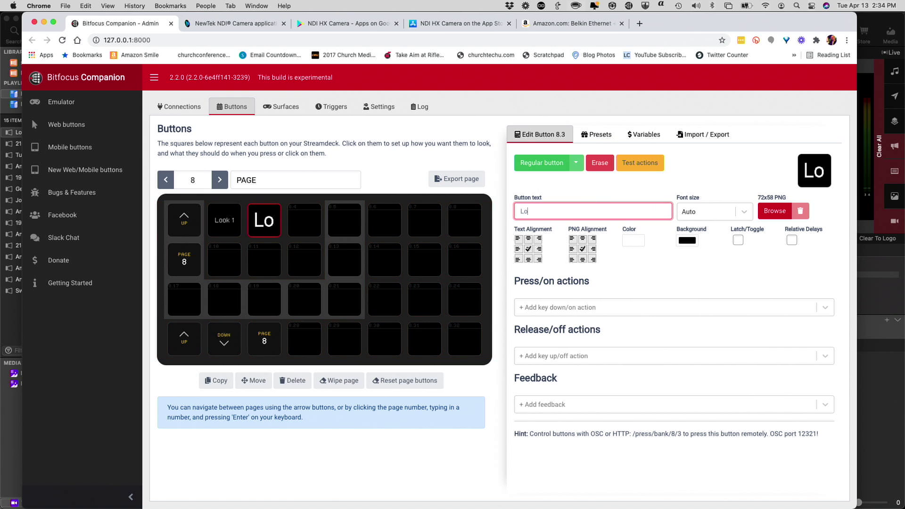
type("ok 2")
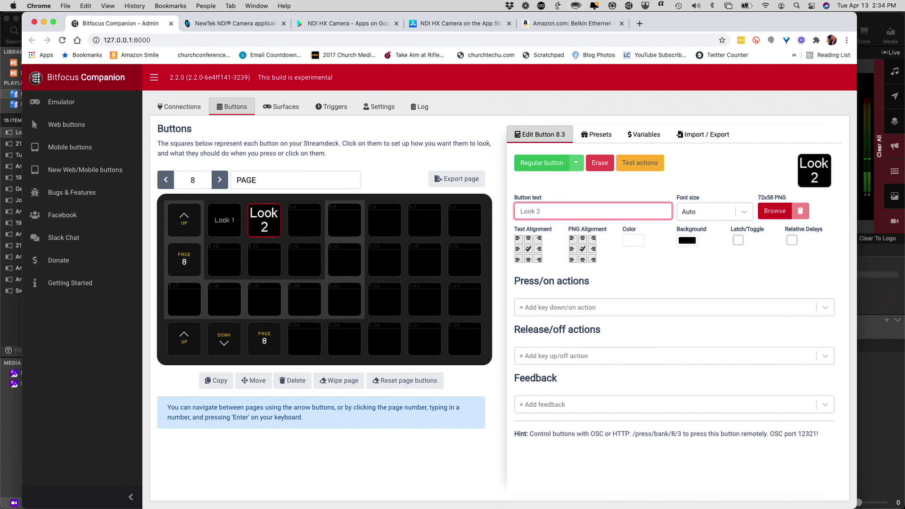
left_click(744, 211)
left_click(716, 268)
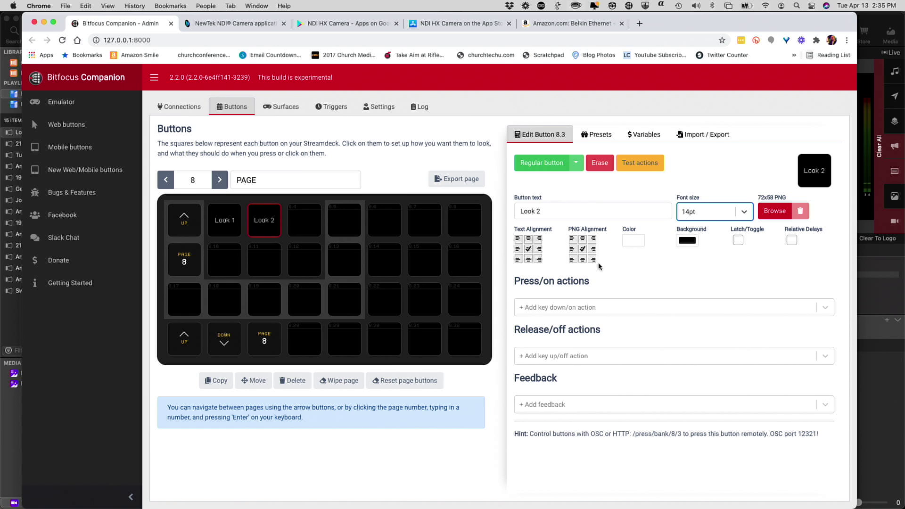
left_click(619, 307)
Step: Add a ProPresenter Specific Slide press action with slide number 2 and presentation path 0:0
scroll(595, 369, "down", 10)
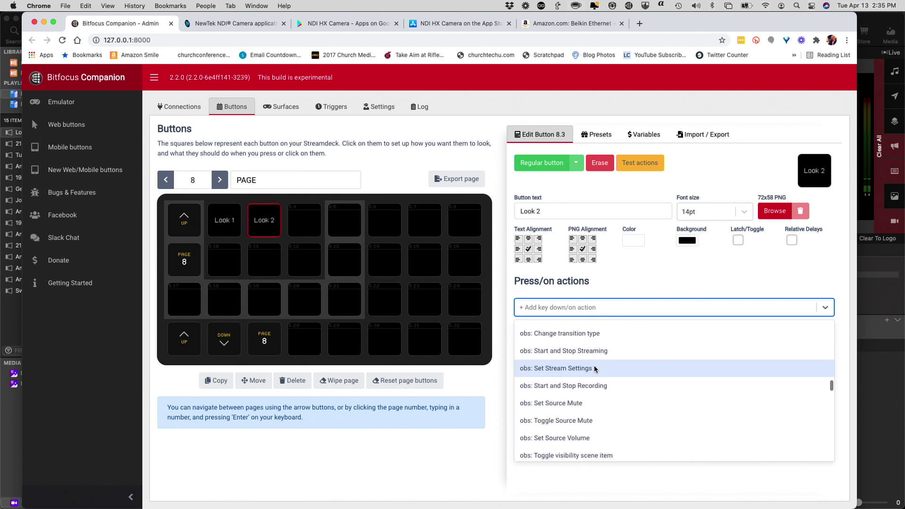
scroll(595, 369, "down", 10)
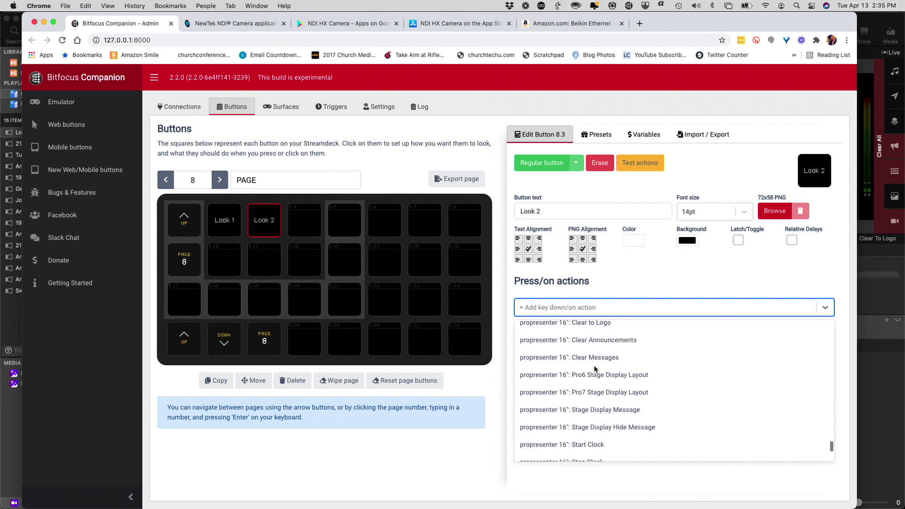
scroll(595, 369, "up", 5)
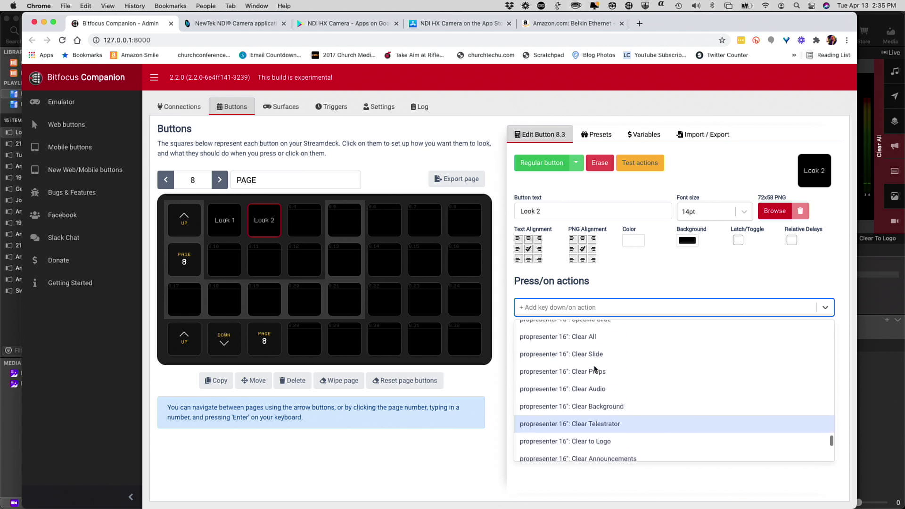
scroll(595, 369, "up", 3)
left_click(595, 370)
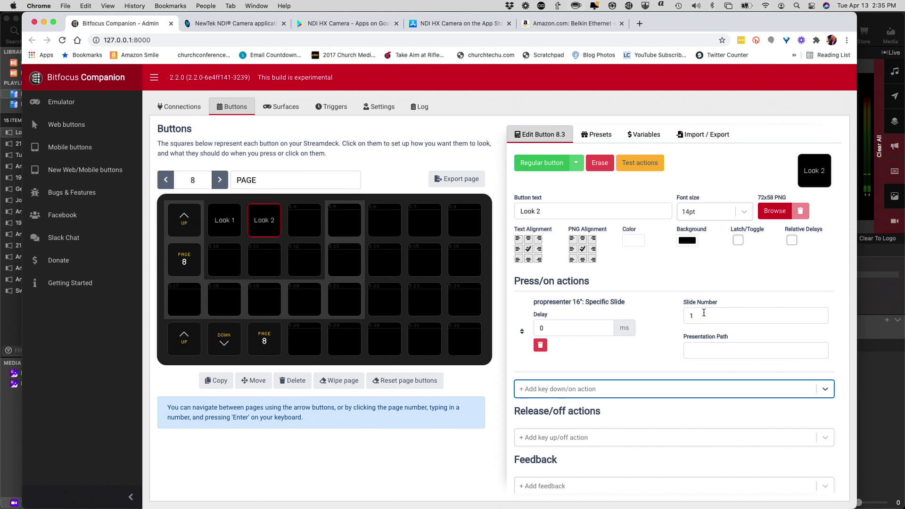
left_click_drag(697, 316, 683, 318)
type("2")
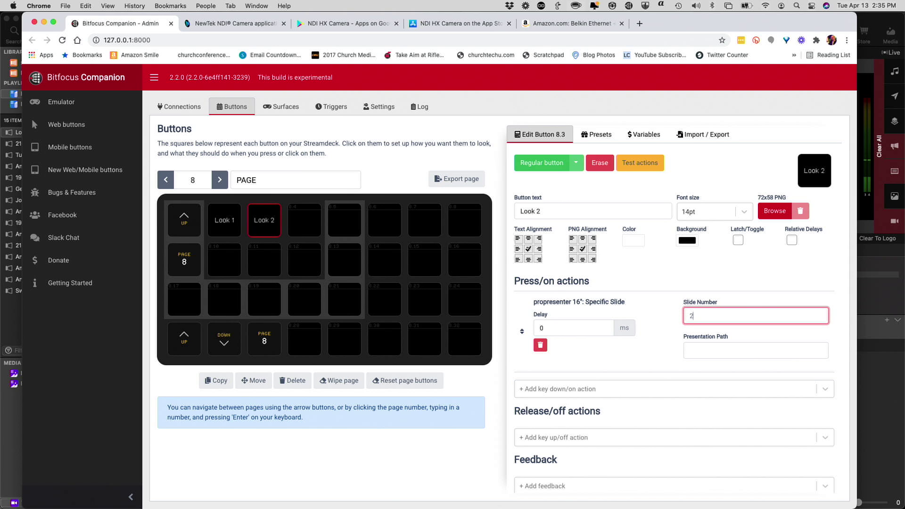
left_click(700, 349)
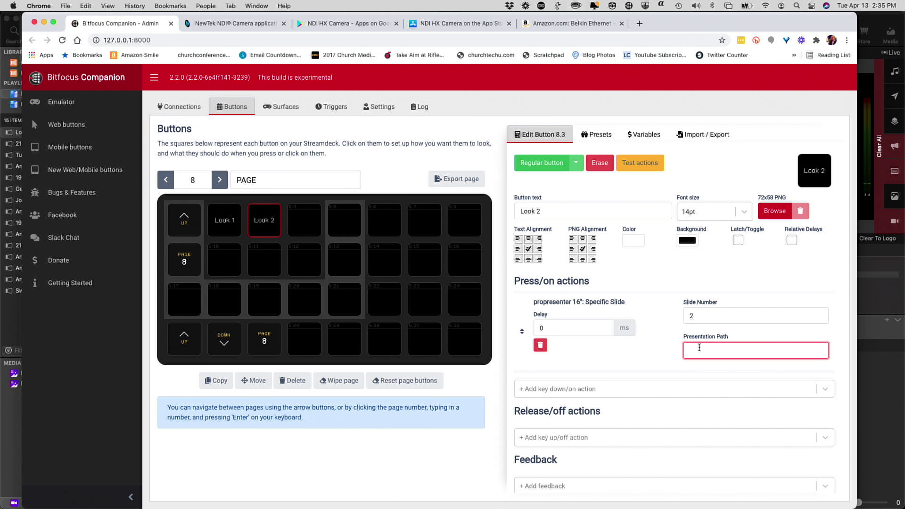
type("0:0")
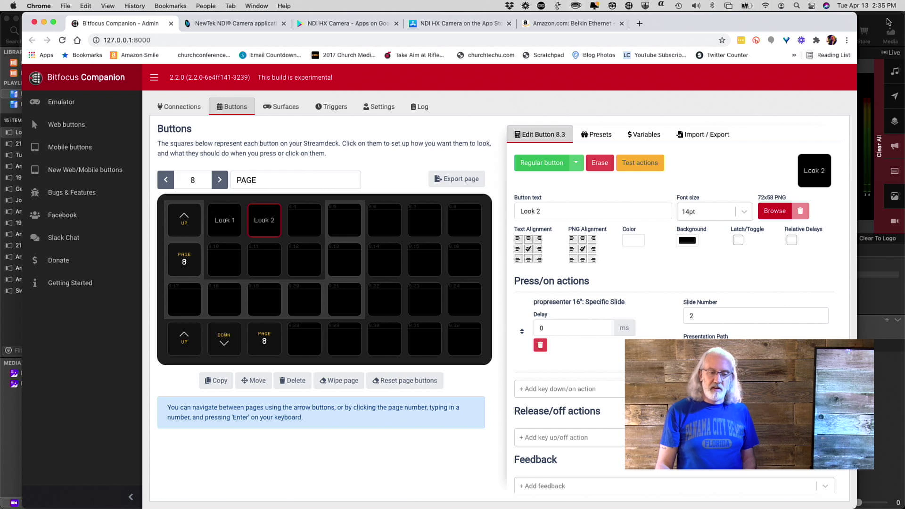
left_click(870, 19)
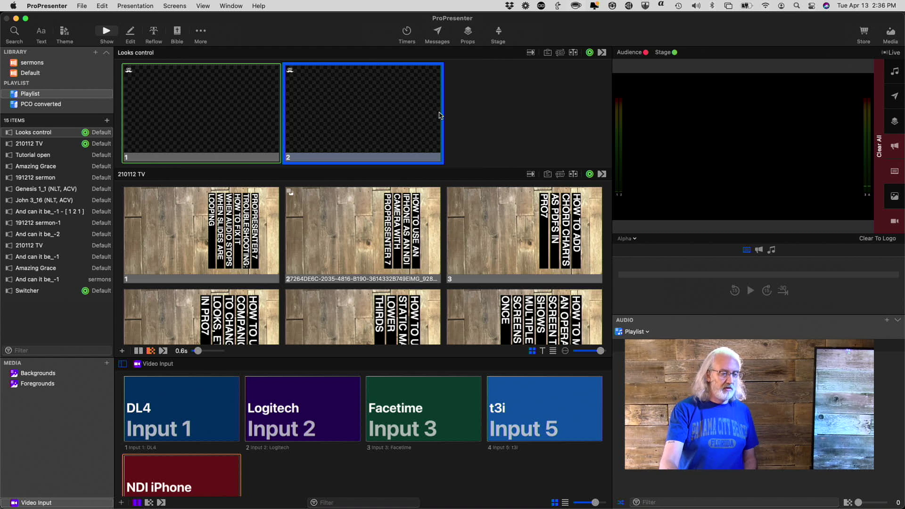
Step: Toggle the audience between Looks control slide 2 and slide 1 three times, ending on slide 1's black look
left_click(439, 116)
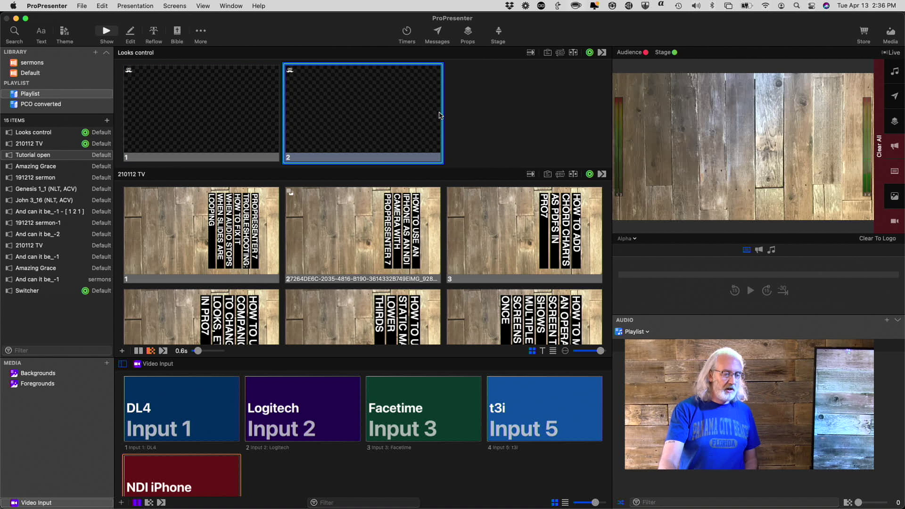
key("Left")
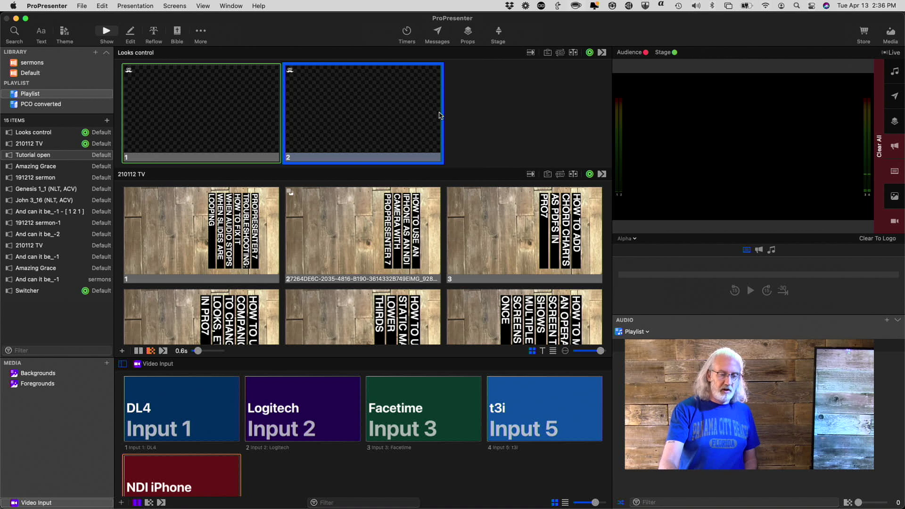
left_click(439, 116)
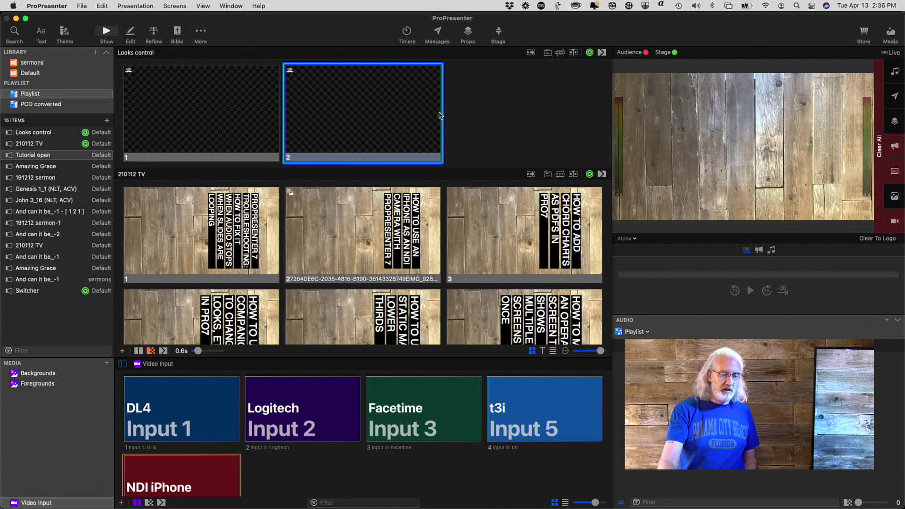
key("Left")
left_click(439, 116)
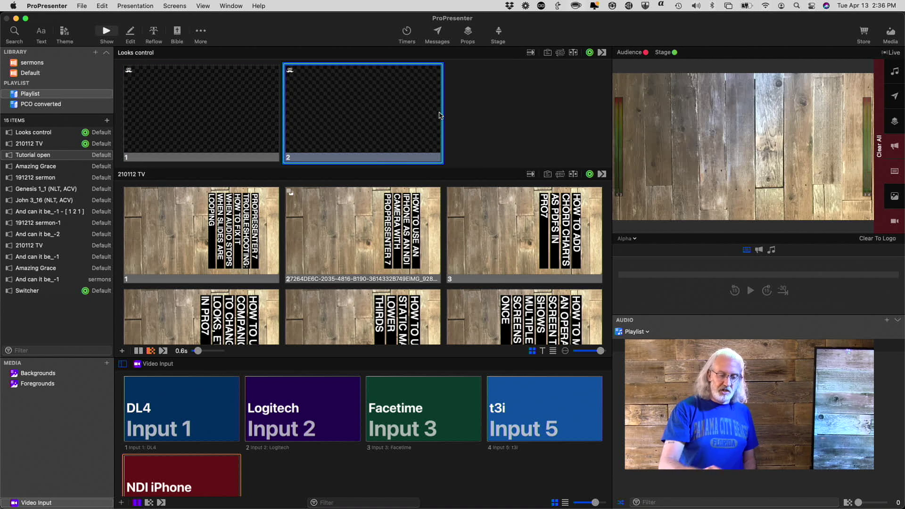
key("Left")
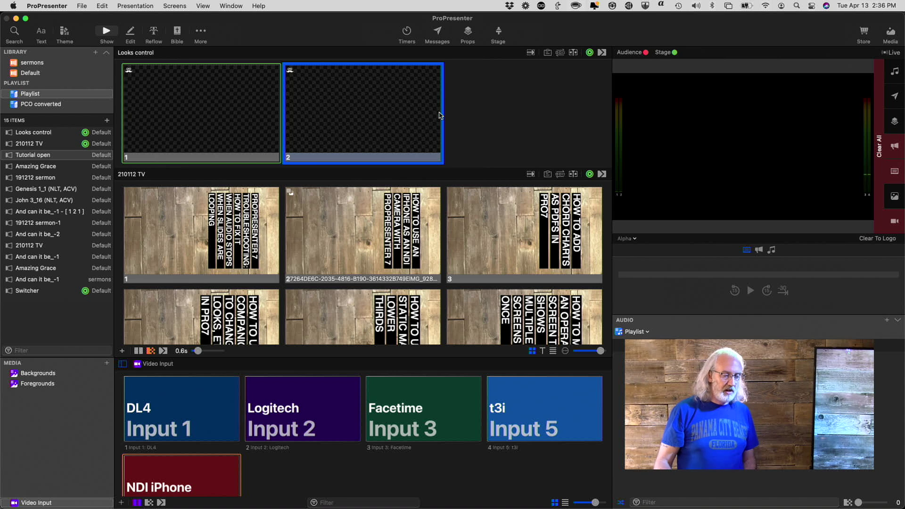
scroll(423, 159, "down", 10)
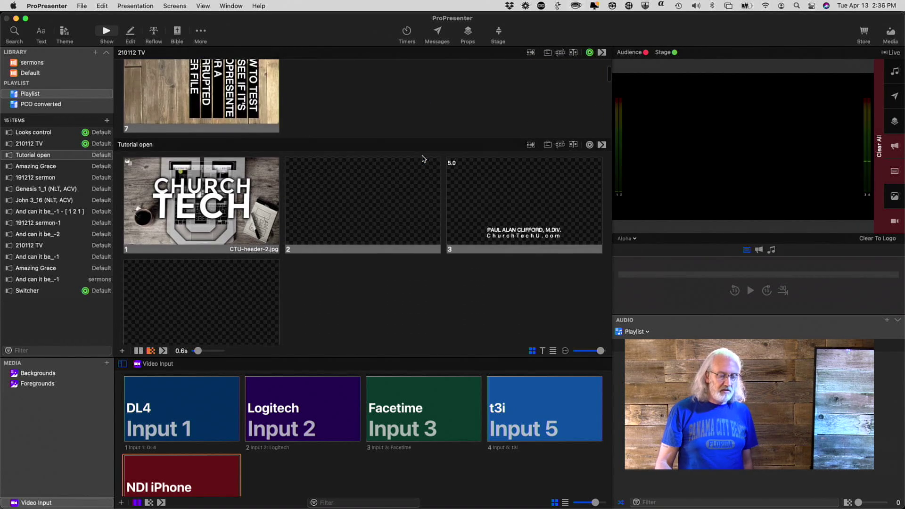
Step: Send Amazing Grace slide 1 live to the audience
scroll(423, 159, "down", 8)
scroll(423, 159, "up", 2)
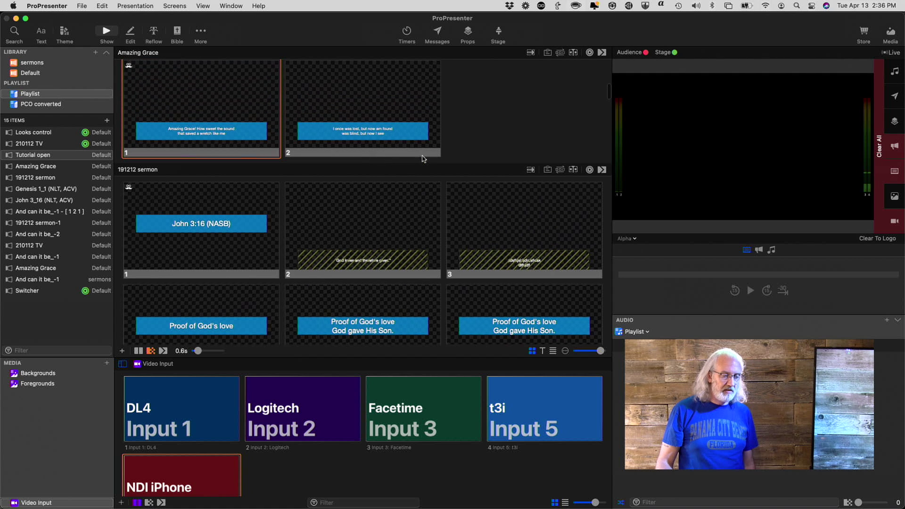
left_click(192, 116)
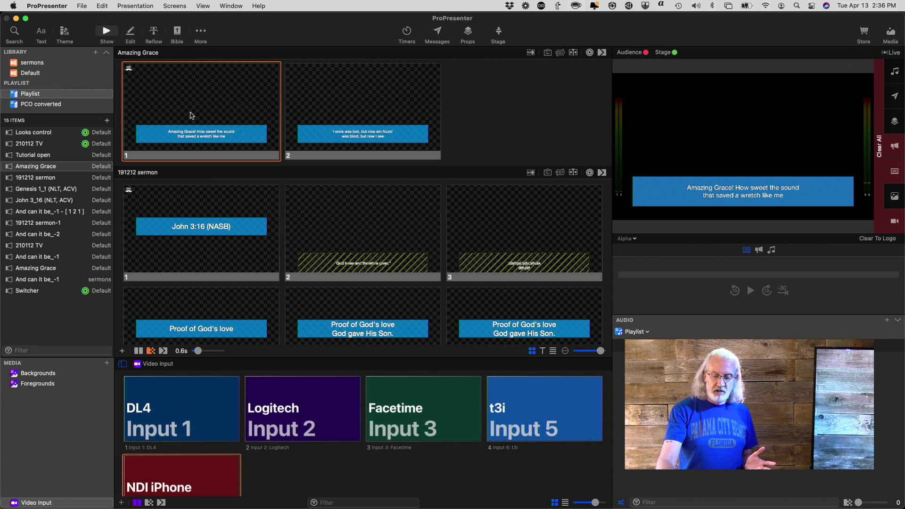
Step: Switch looks with F2, select Amazing Grace slide 2, then switch looks back with F3
key("F2")
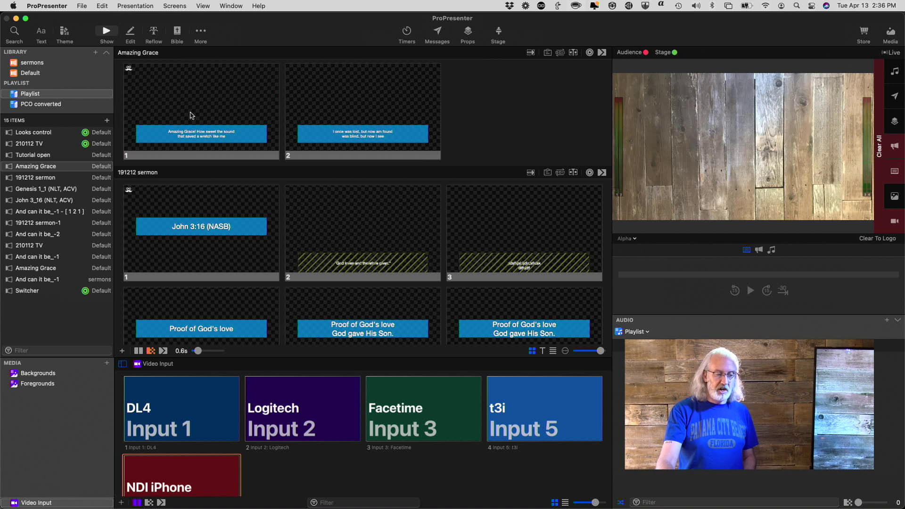
left_click(354, 84)
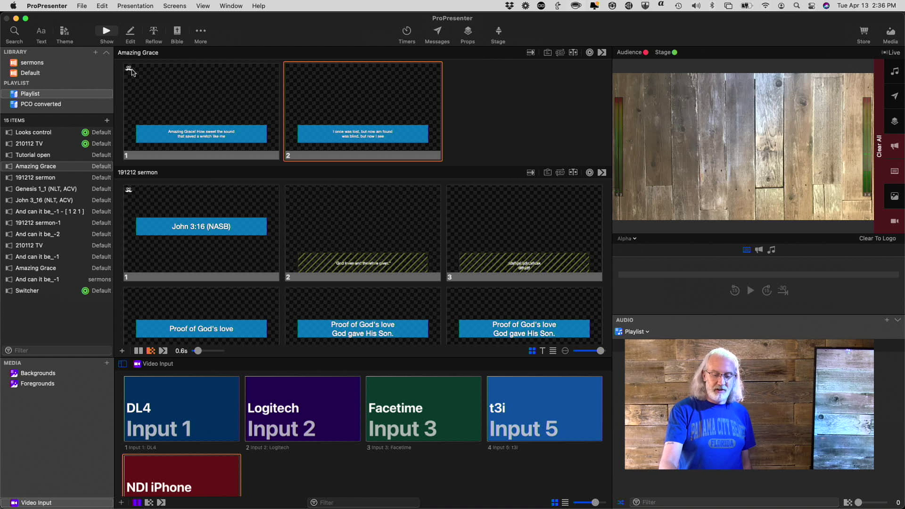
key("F3")
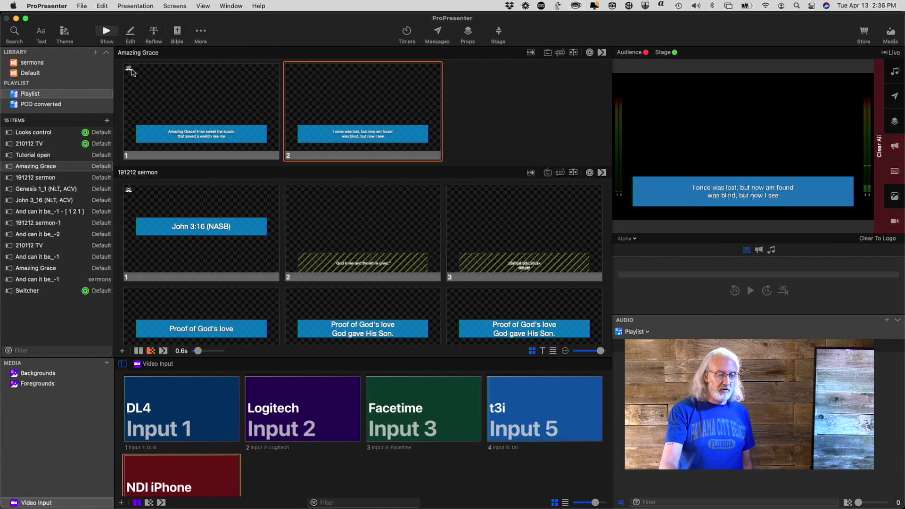